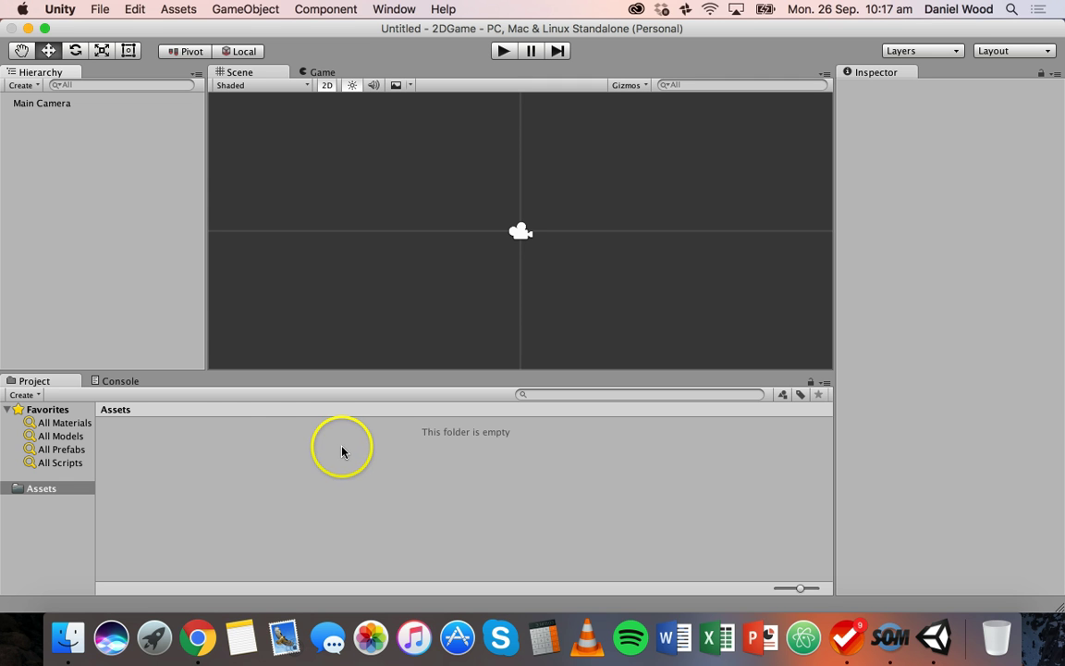
Step: Open the Desktop's 2D Sprites folder in Finder and place its window beside Unity
{"action": "left_click", "coordinate": [71, 642]}
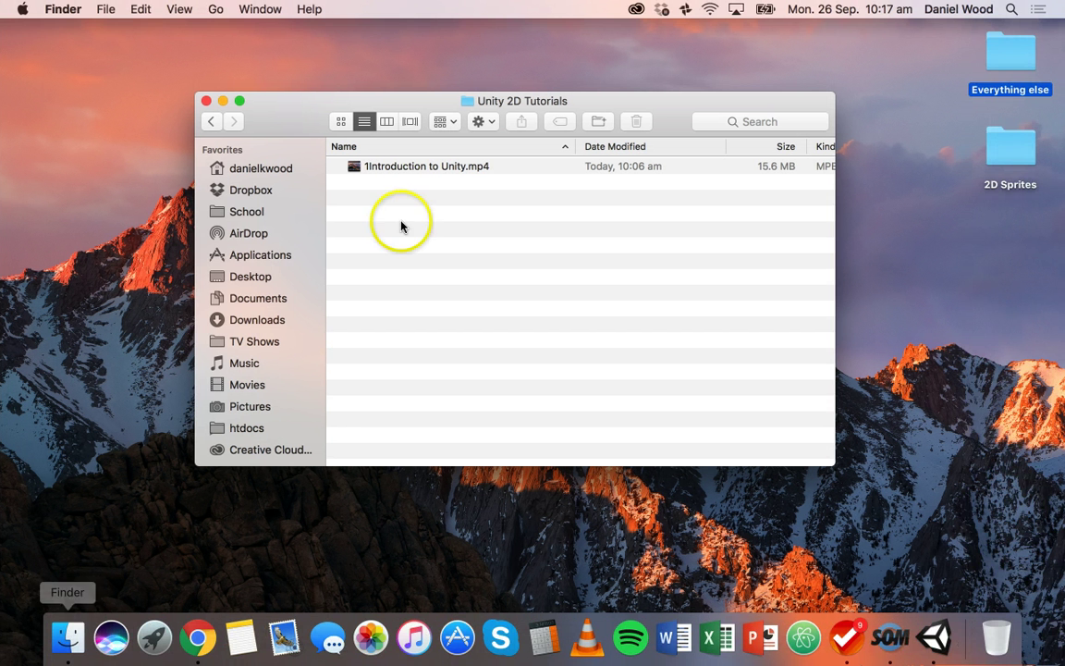
{"action": "left_click", "coordinate": [240, 275]}
{"action": "double_click", "coordinate": [372, 182]}
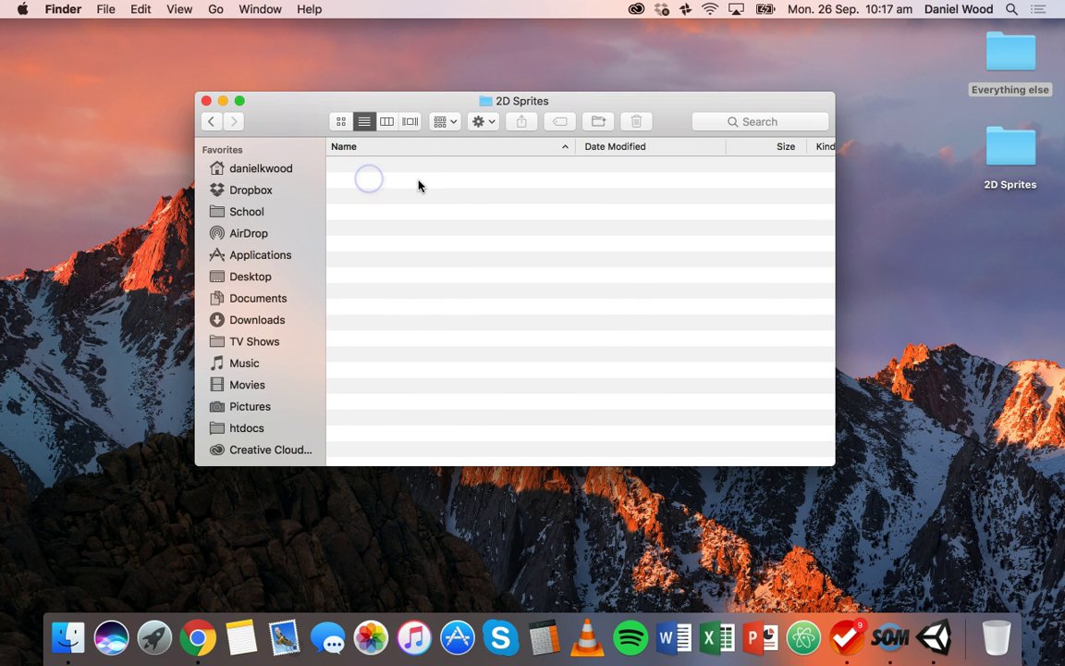
{"action": "scroll", "coordinate": [425, 263], "scroll_direction": "up", "scroll_amount": 3}
{"action": "scroll", "coordinate": [425, 263], "scroll_direction": "up", "scroll_amount": 5}
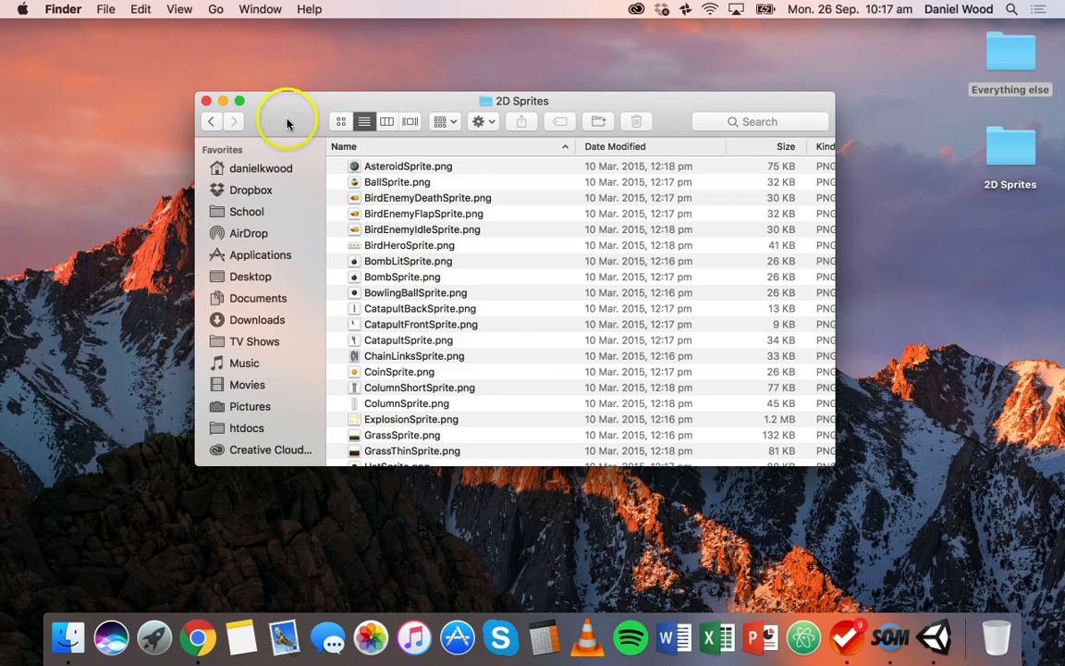
{"action": "left_click_drag", "start_coordinate": [285, 111], "coordinate": [2, 124]}
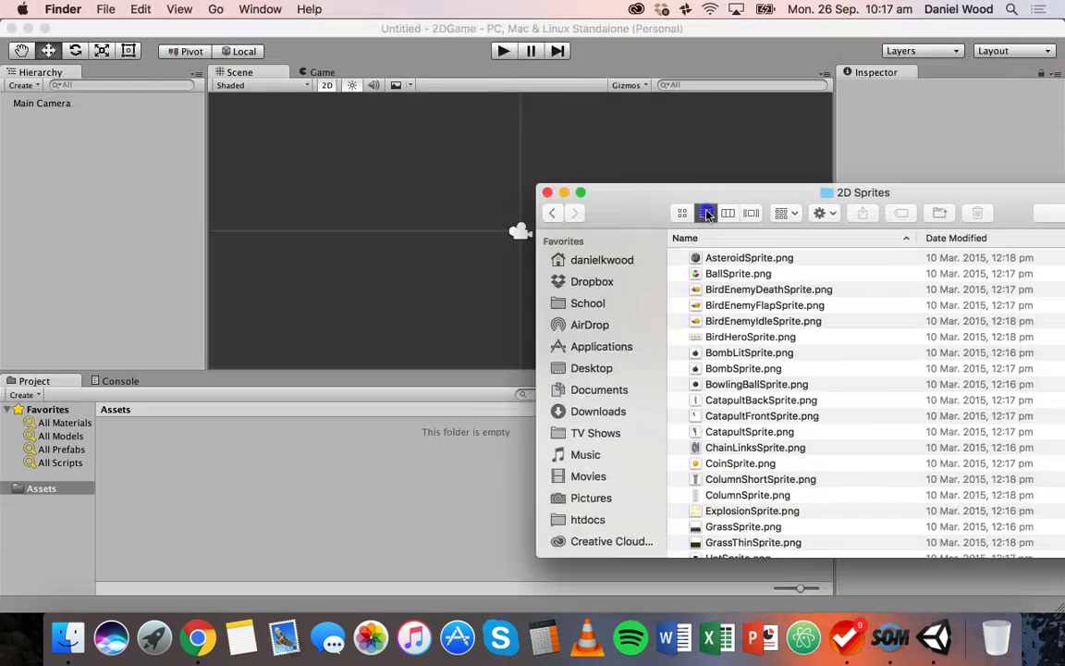
{"action": "left_click_drag", "start_coordinate": [635, 124], "coordinate": [603, 127]}
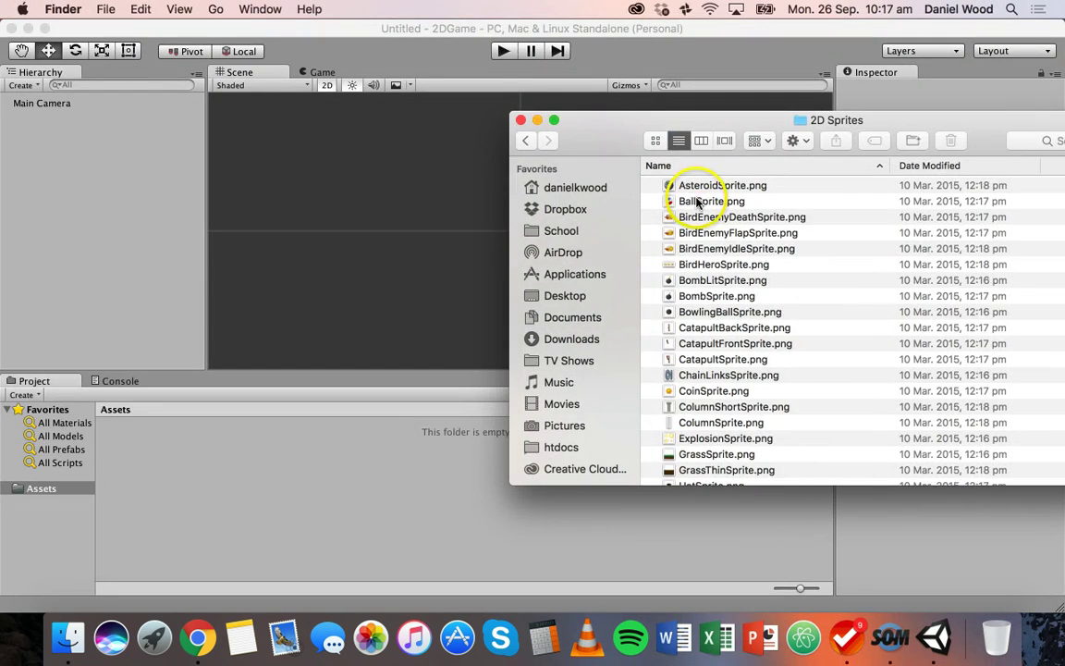
Step: Quick Look CoinSprite.png, then drag it into Unity's Project Assets panel
{"action": "scroll", "coordinate": [715, 294], "scroll_direction": "down", "scroll_amount": 2}
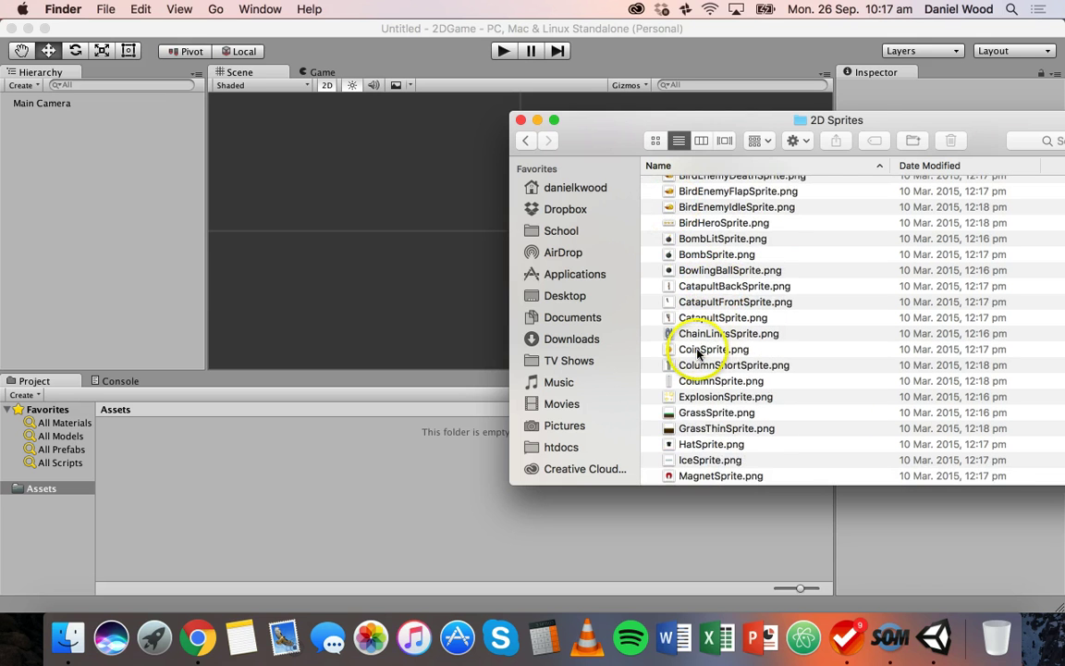
{"action": "left_click", "coordinate": [711, 348]}
{"action": "key", "text": "space"}
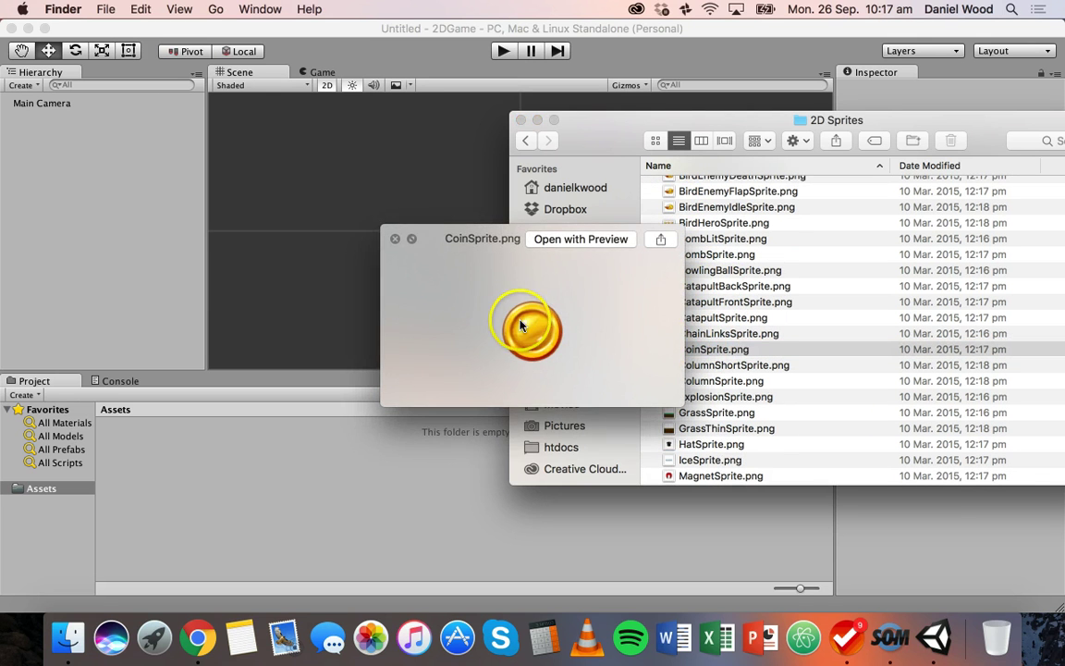
{"action": "key", "text": "space"}
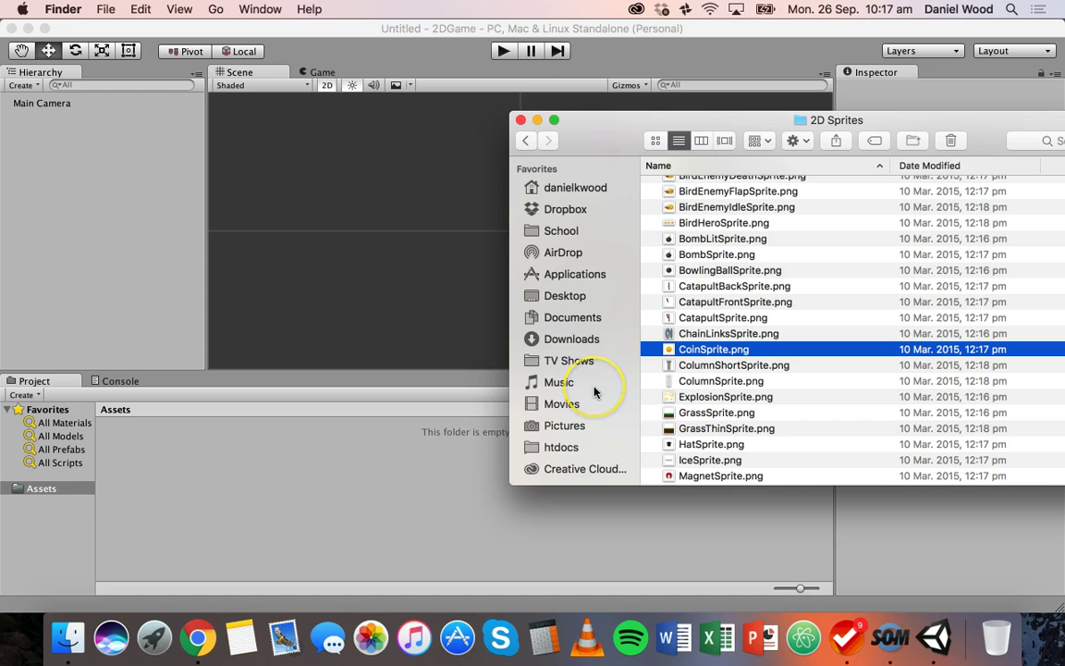
{"action": "left_click_drag", "start_coordinate": [673, 350], "coordinate": [231, 485]}
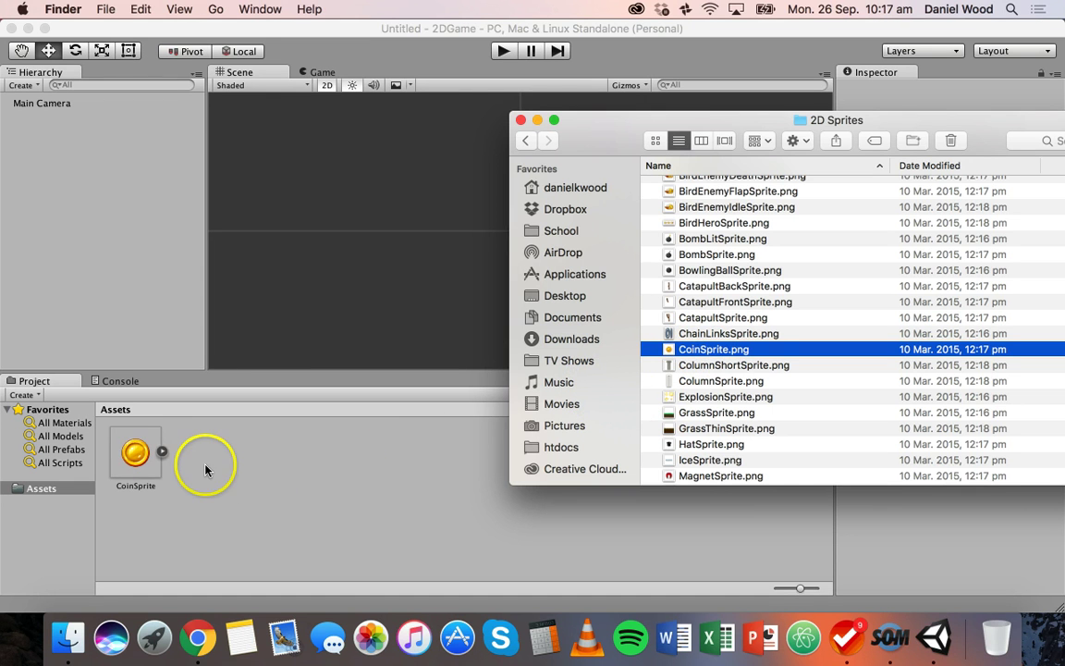
{"action": "left_click", "coordinate": [138, 451]}
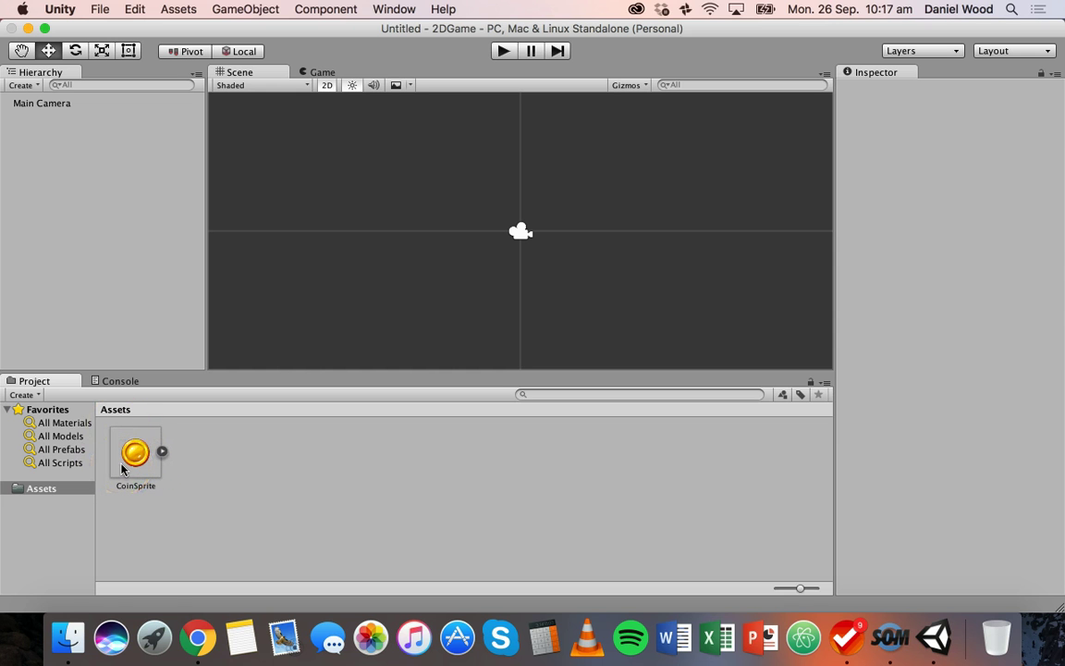
Step: Delete the CoinSprite asset from Assets and confirm the deletion
{"action": "left_click", "coordinate": [136, 450]}
{"action": "right_click", "coordinate": [134, 451]}
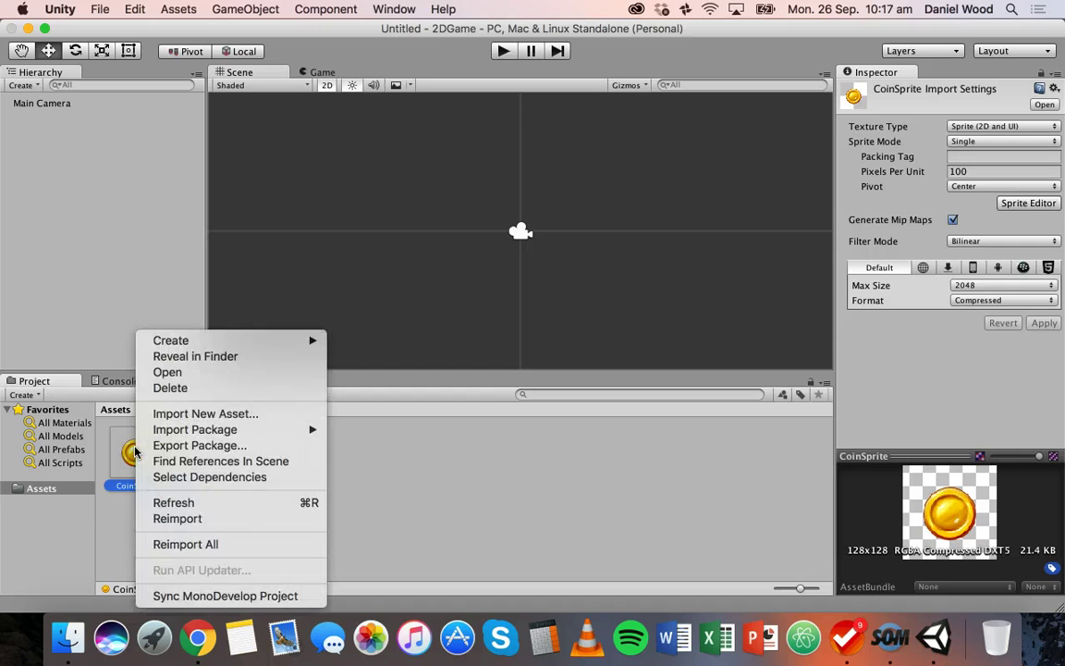
{"action": "left_click", "coordinate": [204, 388]}
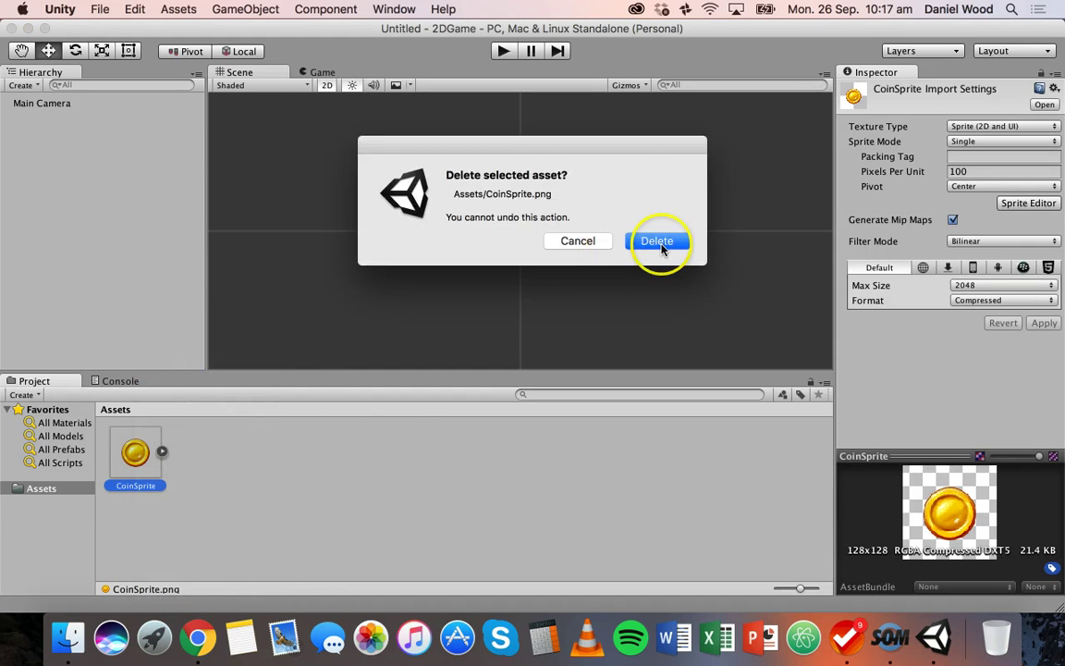
{"action": "left_click", "coordinate": [658, 242]}
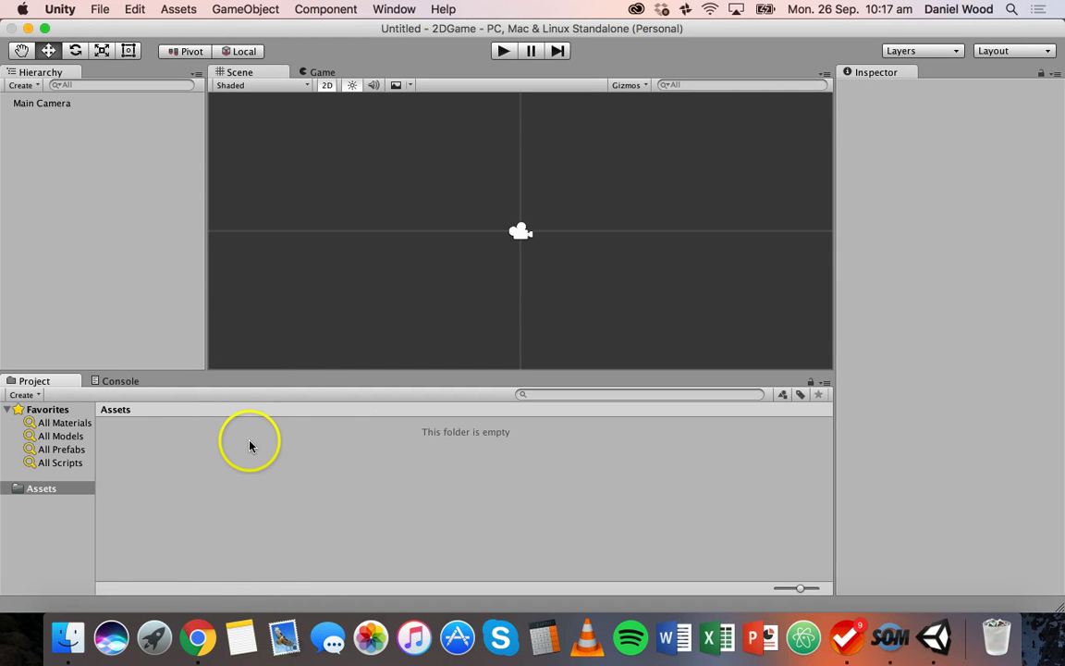
Step: Browse the editor menus, including Assets > Import Package, without importing anything
{"action": "left_click", "coordinate": [220, 71]}
{"action": "left_click", "coordinate": [278, 166]}
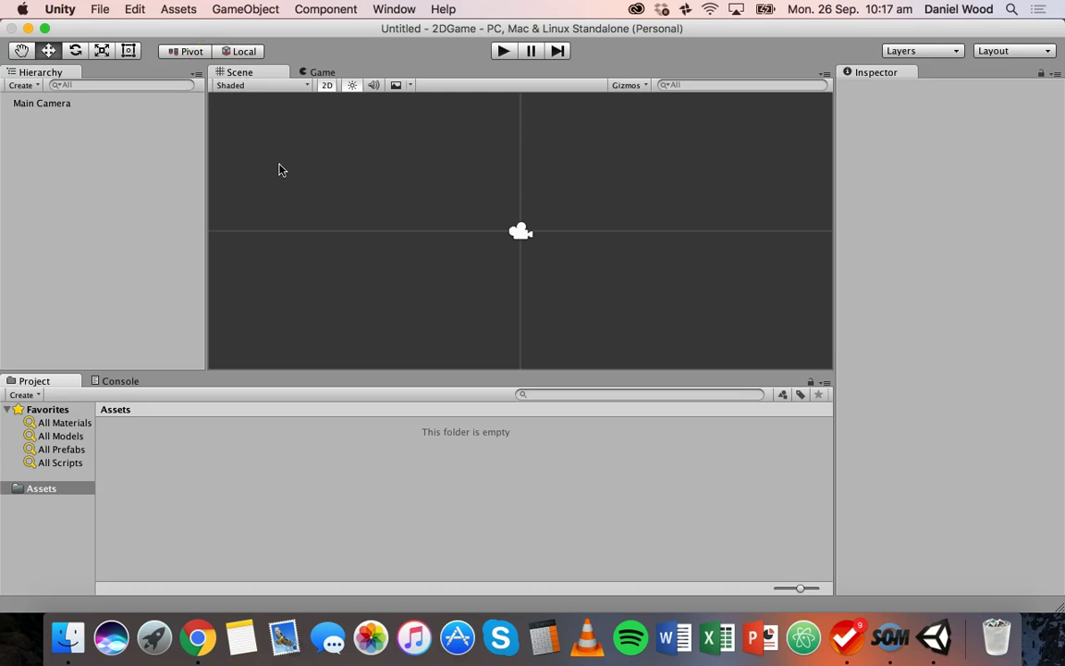
{"action": "left_click", "coordinate": [304, 242]}
{"action": "left_click", "coordinate": [404, 487]}
{"action": "left_click", "coordinate": [352, 514]}
{"action": "left_click", "coordinate": [178, 8]}
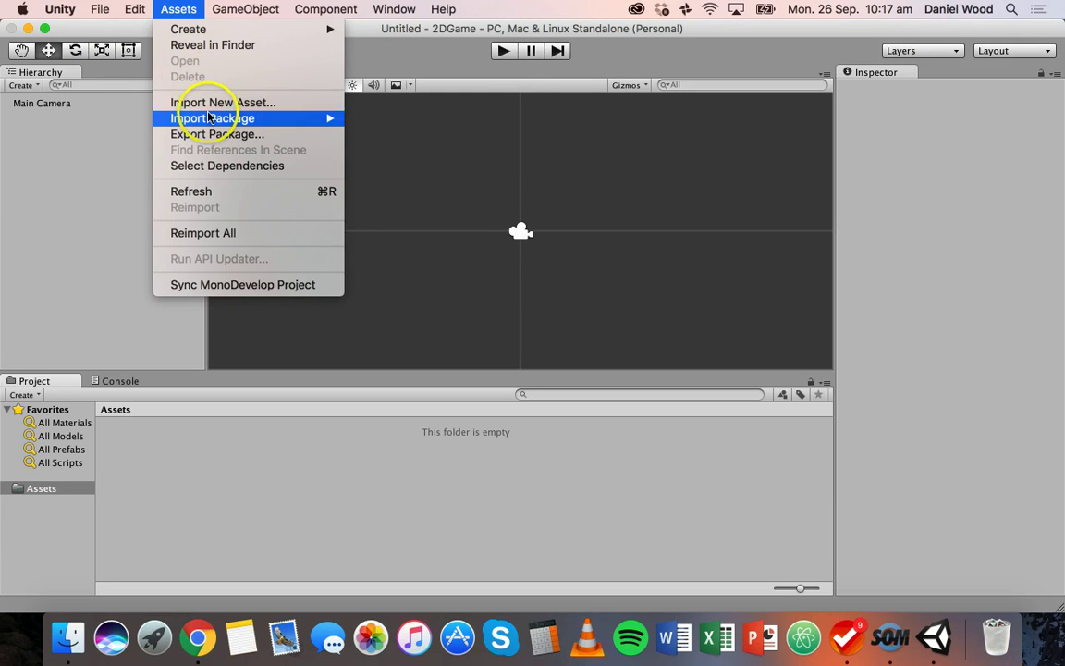
{"action": "mouse_move", "coordinate": [203, 119]}
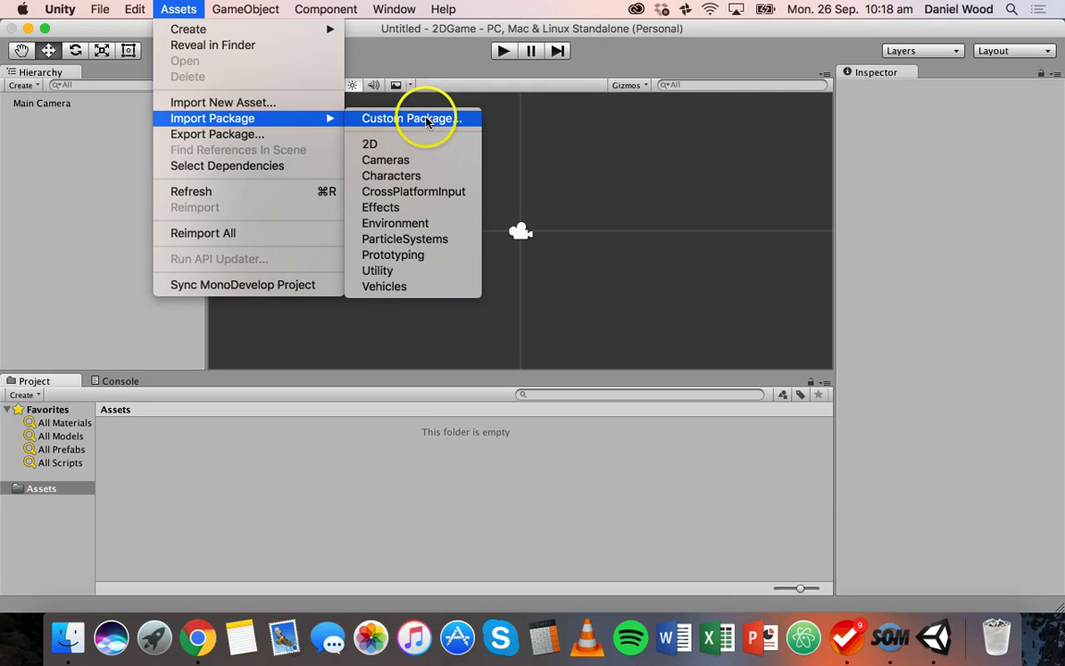
{"action": "left_click", "coordinate": [192, 13]}
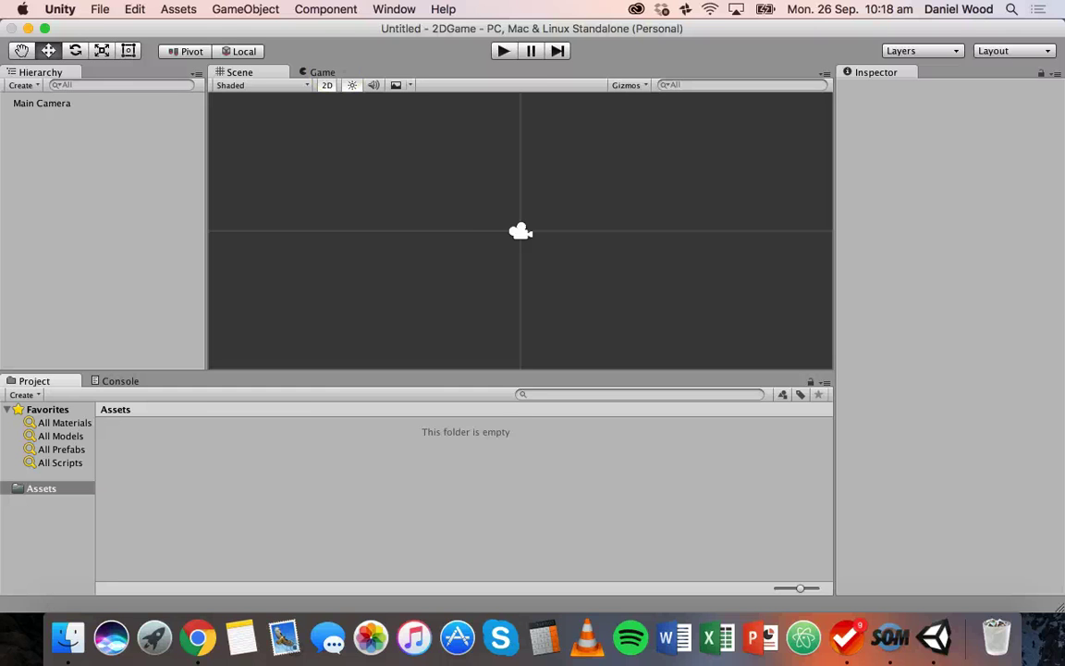
{"action": "left_click", "coordinate": [393, 9]}
Step: Search the Asset Store for '2D pack' and import Unity Technologies' free 2D Pack
{"action": "left_click", "coordinate": [404, 238]}
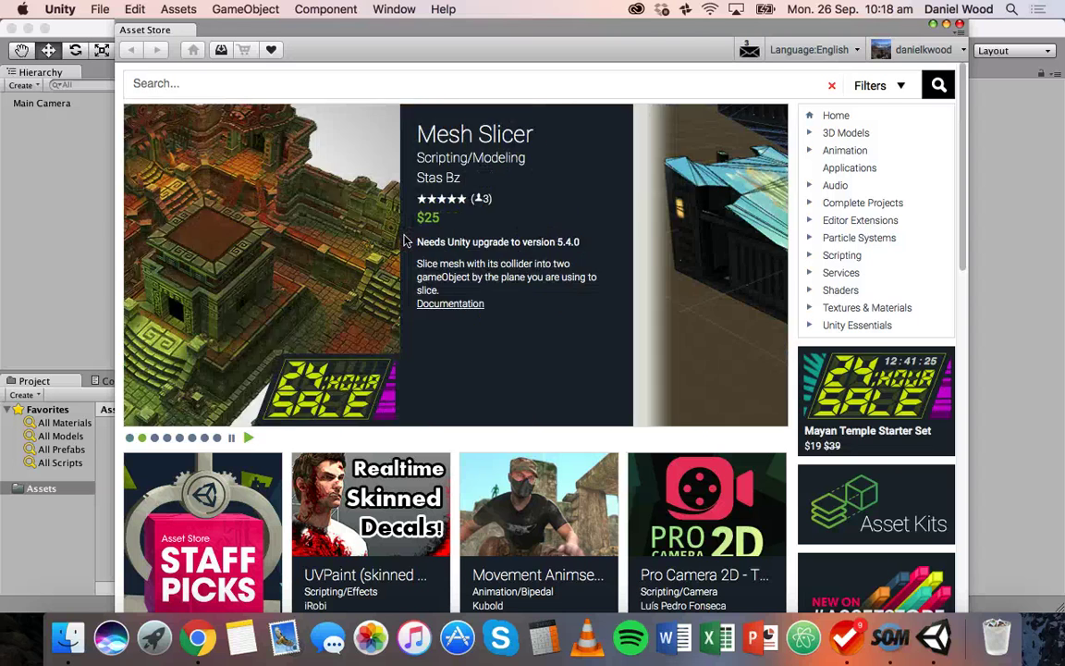
{"action": "left_click", "coordinate": [257, 189]}
{"action": "left_click", "coordinate": [155, 83]}
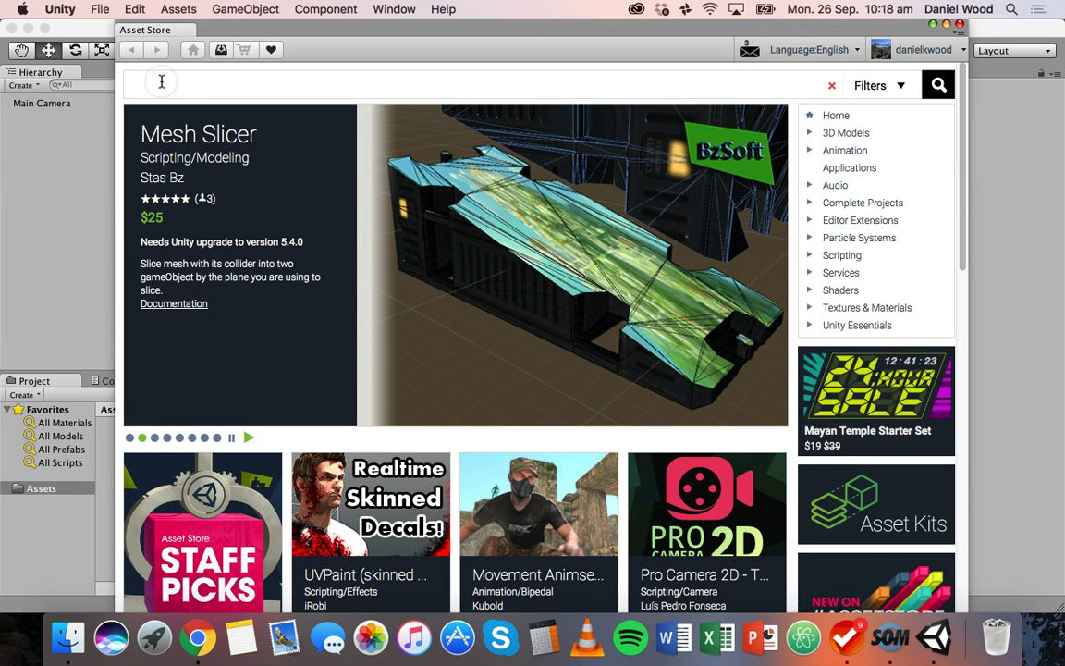
{"action": "type", "text": "2D pack"}
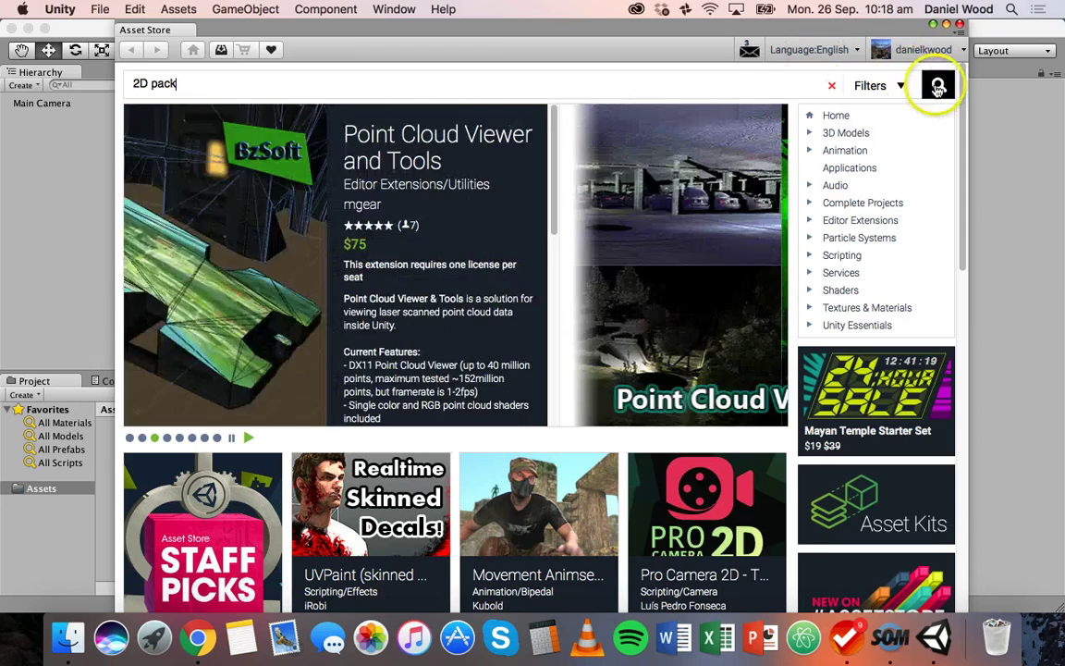
{"action": "left_click", "coordinate": [939, 85]}
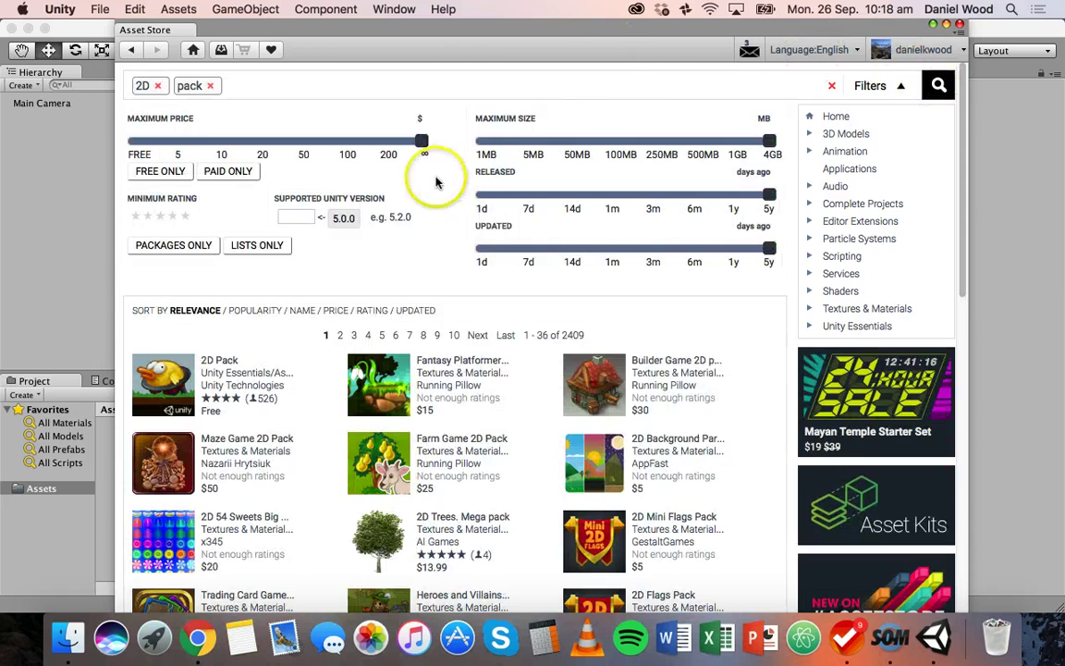
{"action": "scroll", "coordinate": [437, 182], "scroll_direction": "down", "scroll_amount": 3}
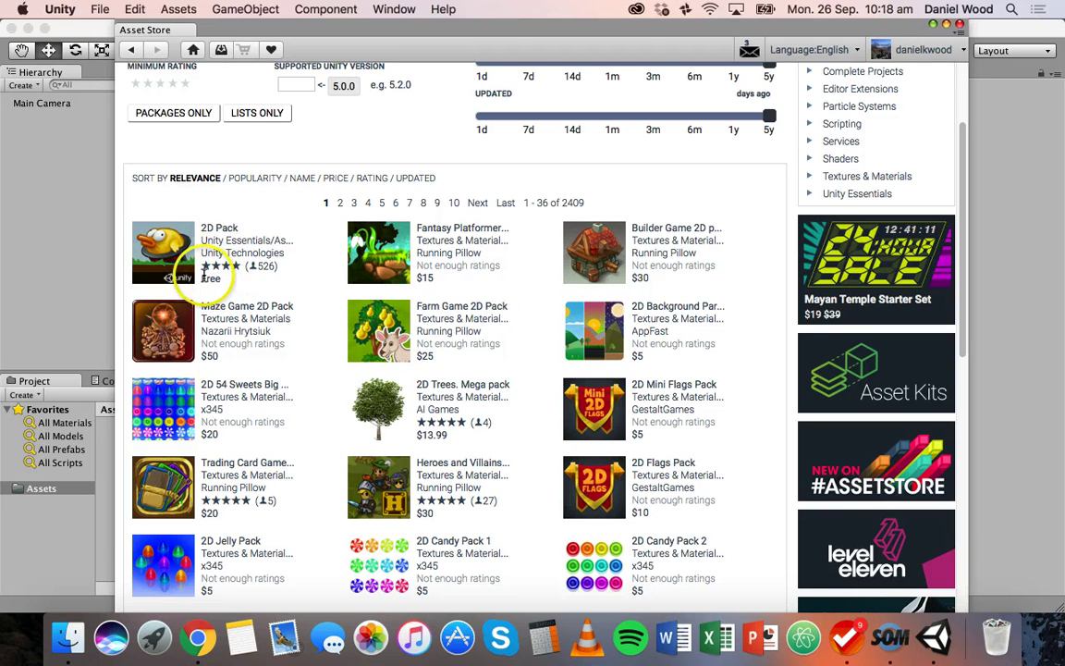
{"action": "left_click", "coordinate": [218, 228]}
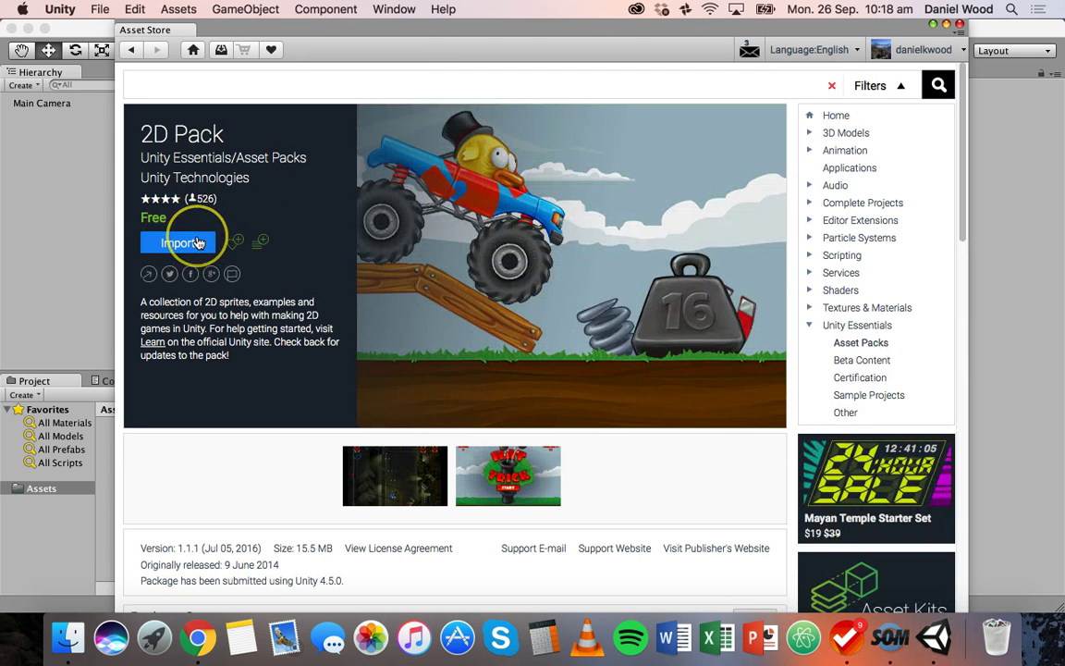
{"action": "left_click", "coordinate": [179, 244]}
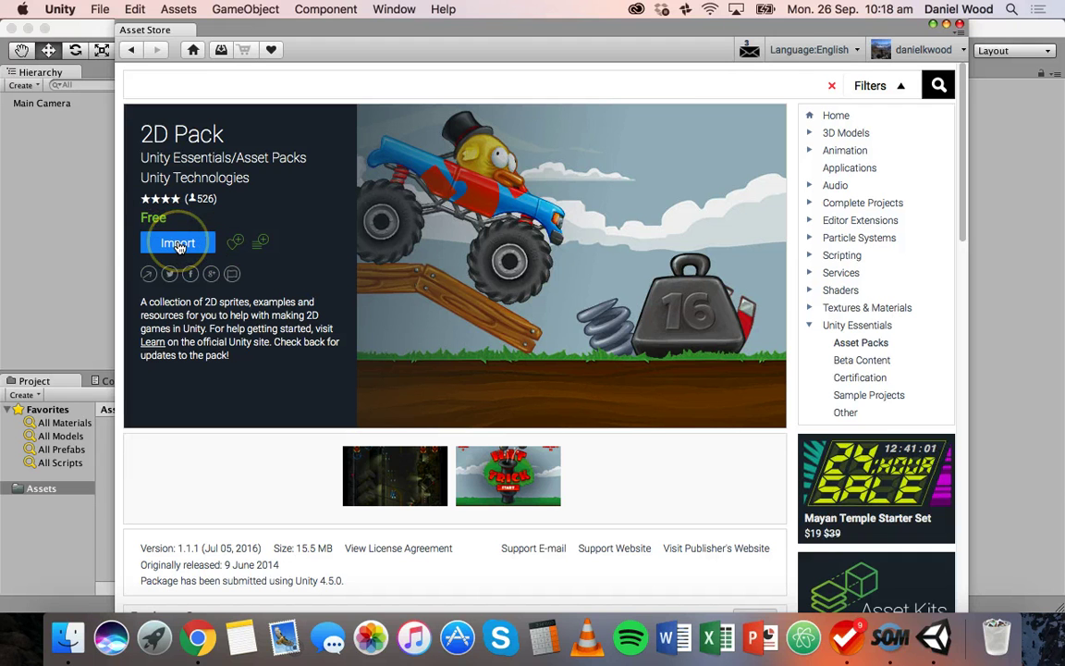
{"action": "left_click", "coordinate": [195, 246]}
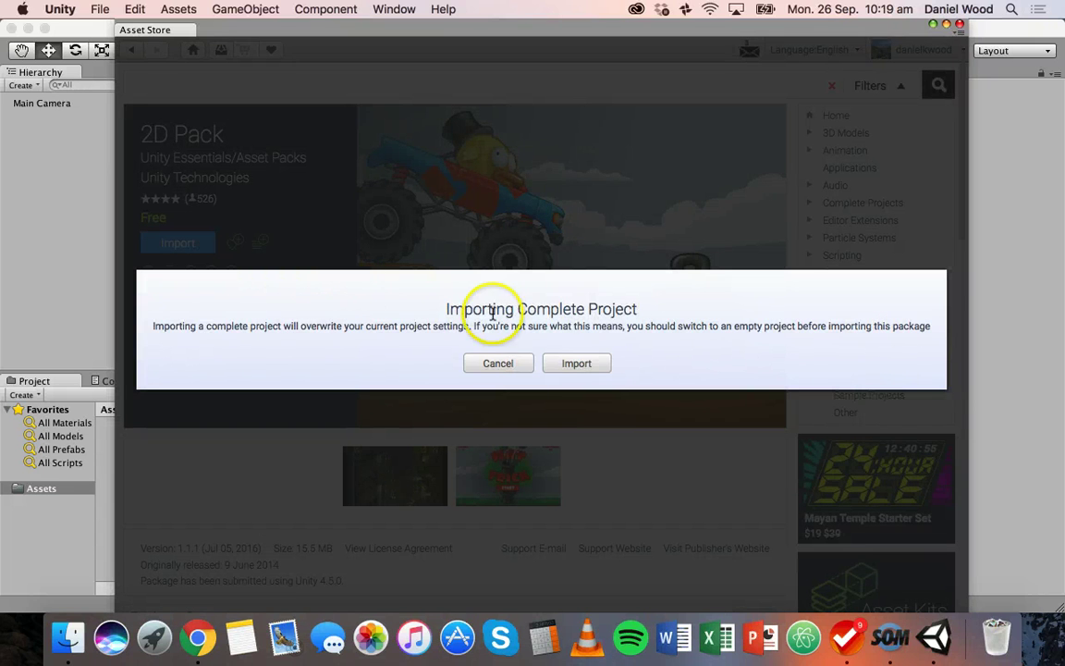
Step: Accept the complete-project warning and review the 2D Pack's package contents list
{"action": "left_click", "coordinate": [582, 365]}
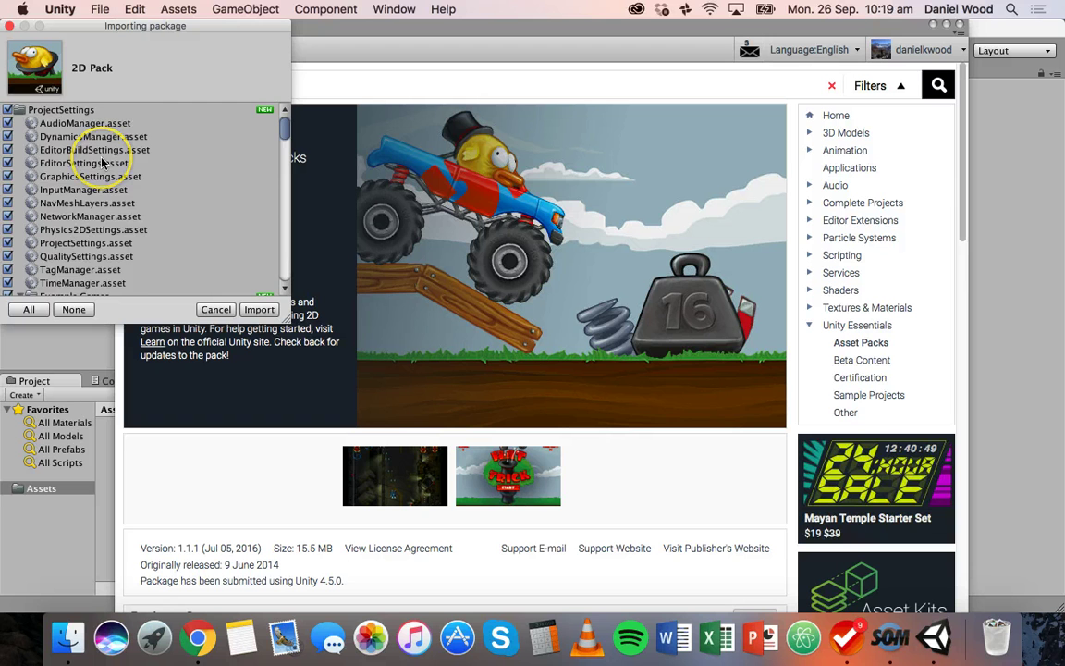
{"action": "scroll", "coordinate": [101, 164], "scroll_direction": "down", "scroll_amount": 5}
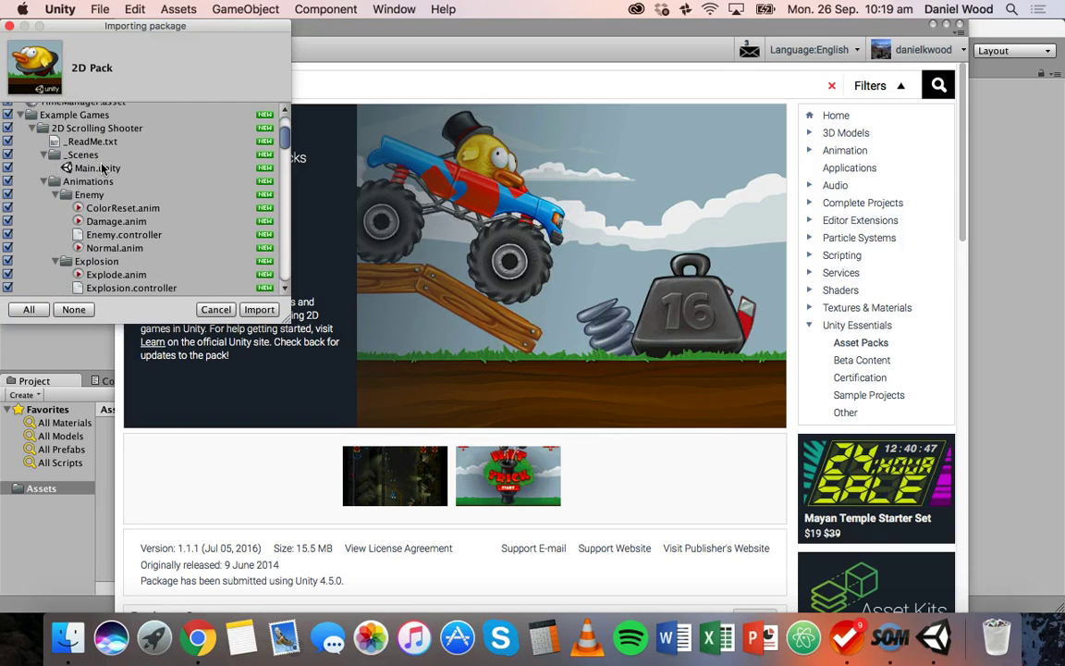
{"action": "scroll", "coordinate": [104, 168], "scroll_direction": "up", "scroll_amount": 2}
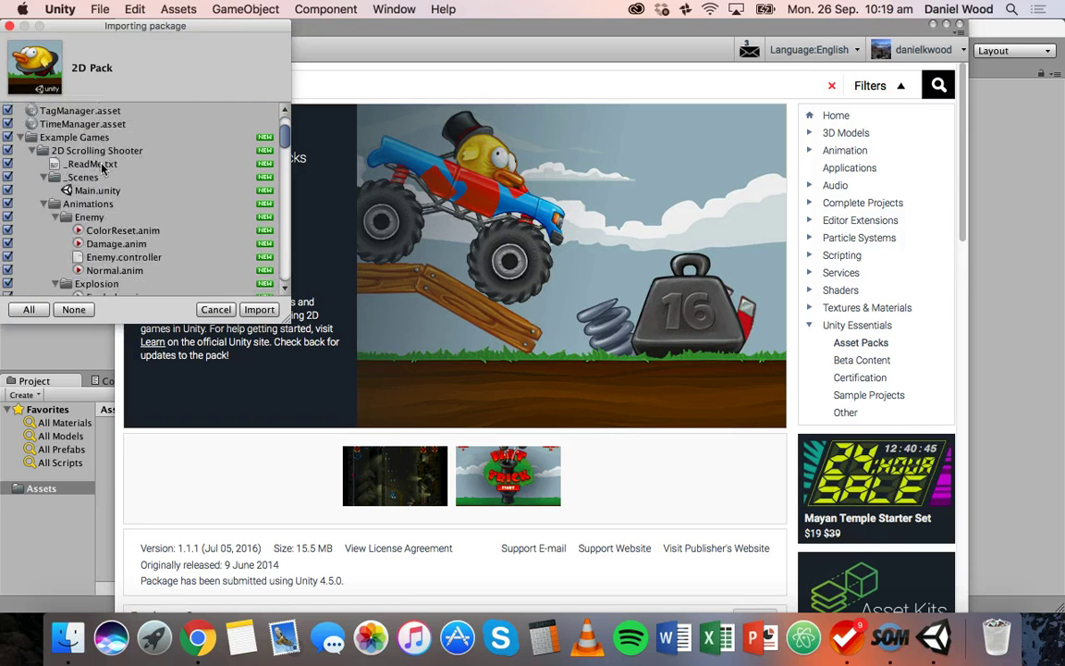
{"action": "scroll", "coordinate": [161, 175], "scroll_direction": "down", "scroll_amount": 4}
{"action": "scroll", "coordinate": [161, 175], "scroll_direction": "down", "scroll_amount": 10}
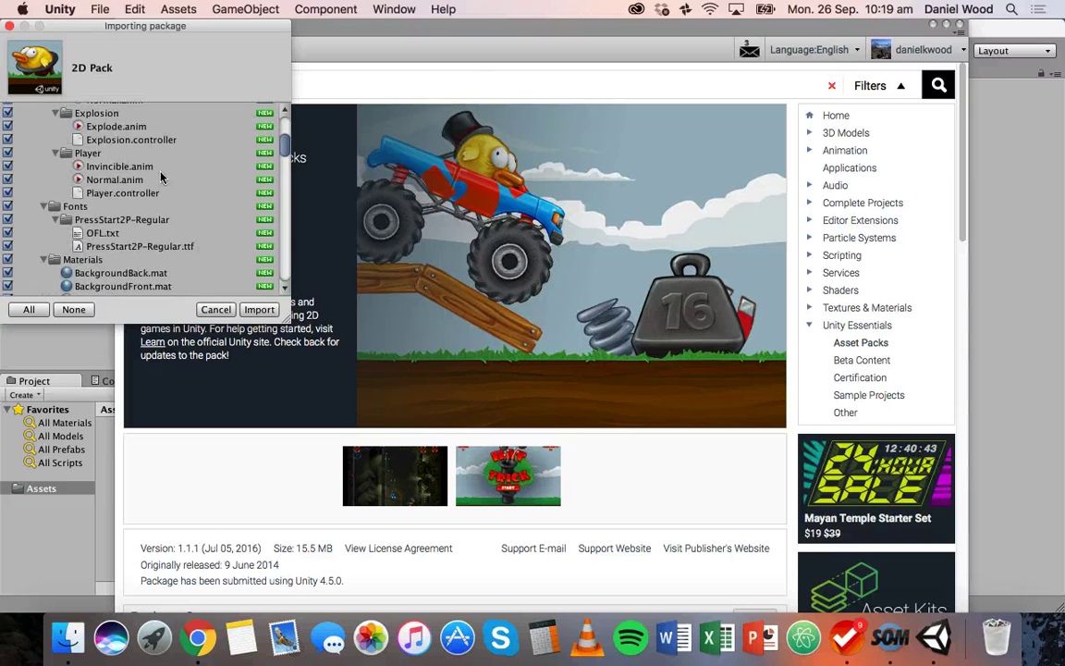
{"action": "scroll", "coordinate": [161, 176], "scroll_direction": "down", "scroll_amount": 7}
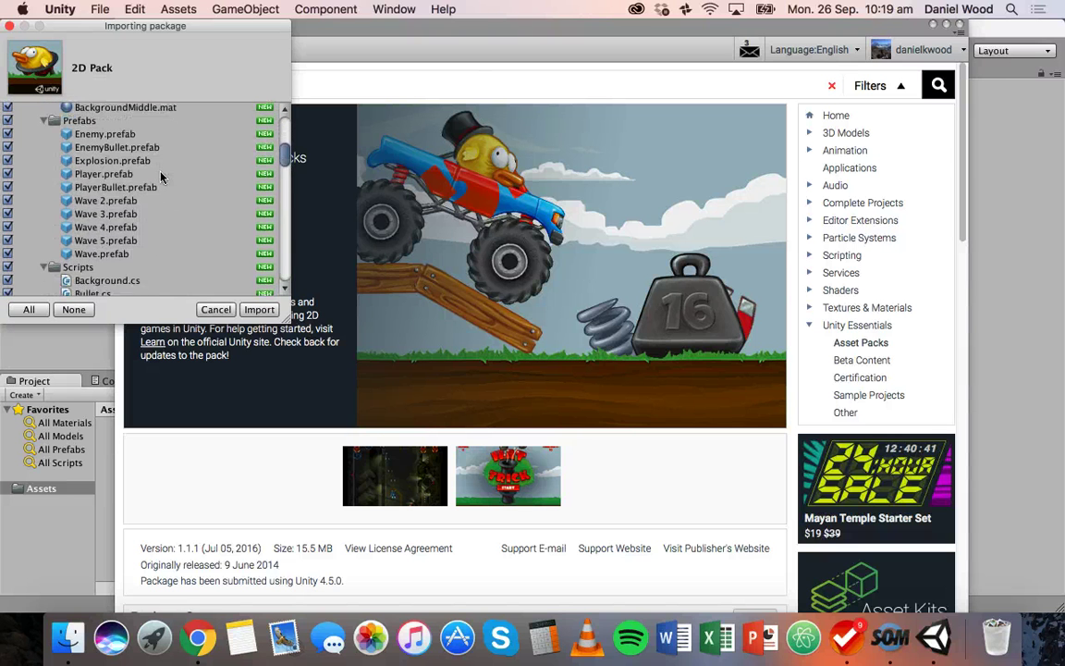
{"action": "scroll", "coordinate": [104, 173], "scroll_direction": "down", "scroll_amount": 5}
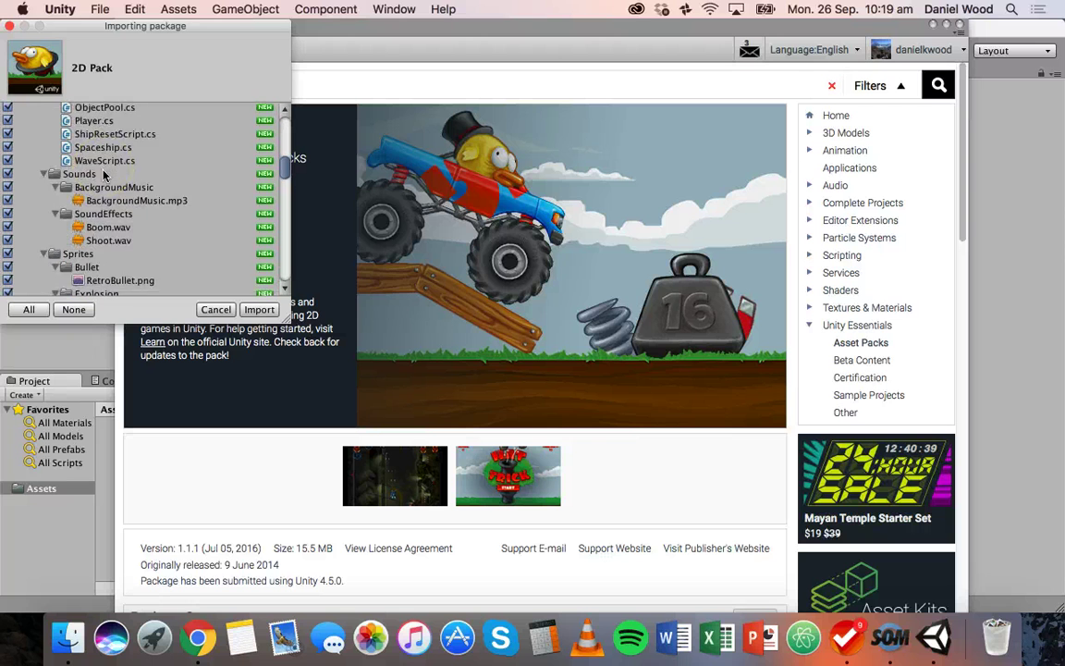
{"action": "scroll", "coordinate": [112, 173], "scroll_direction": "down", "scroll_amount": 8}
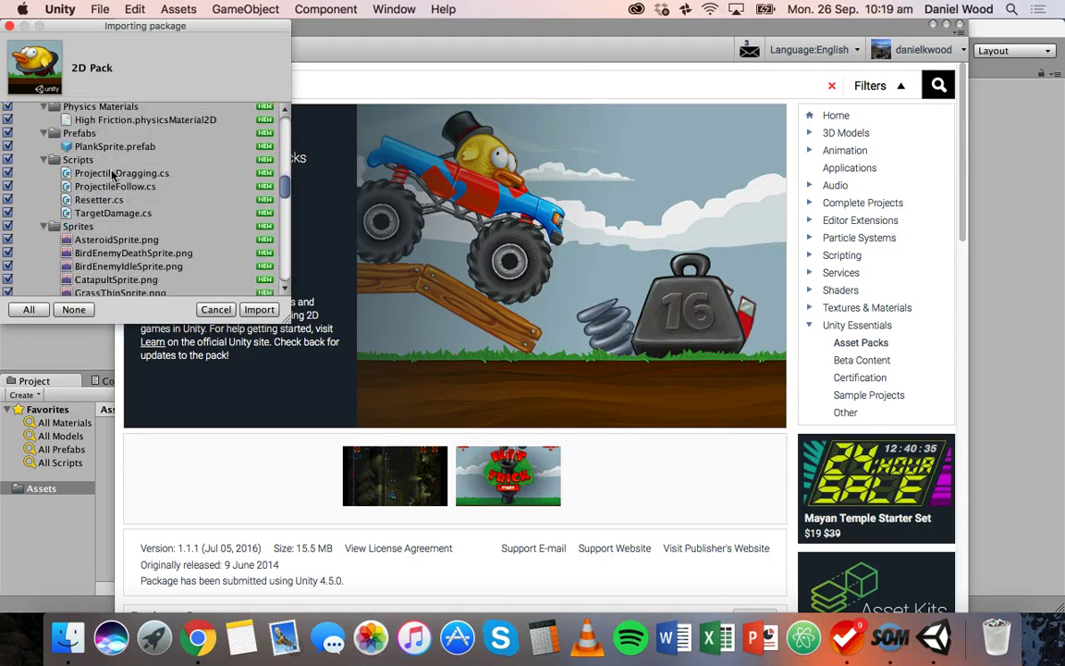
{"action": "scroll", "coordinate": [112, 175], "scroll_direction": "down", "scroll_amount": 8}
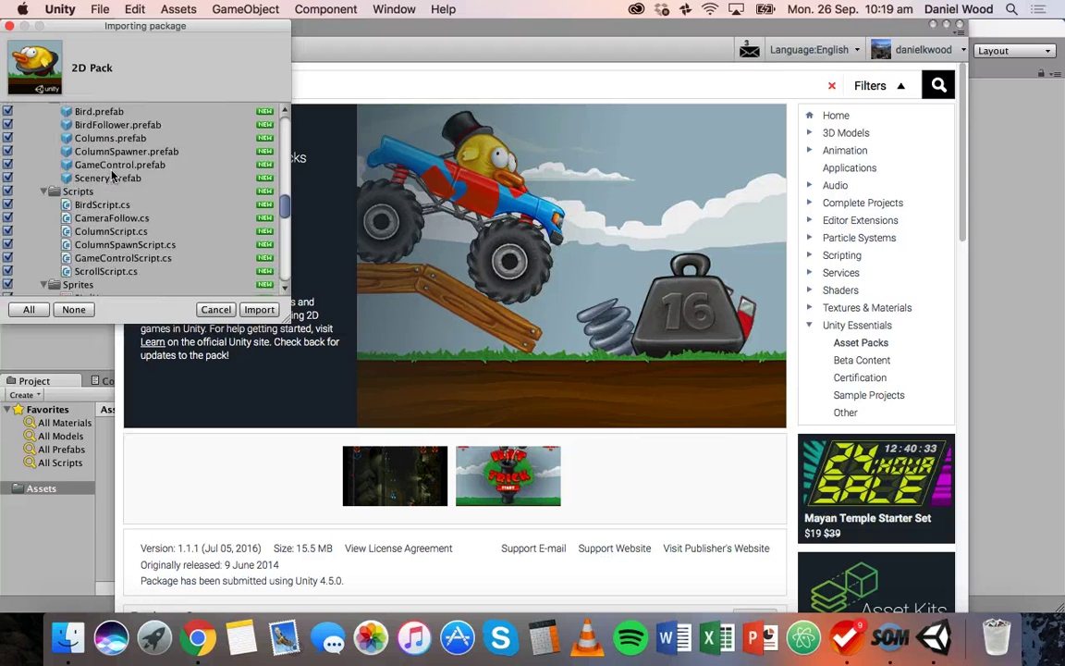
{"action": "scroll", "coordinate": [112, 175], "scroll_direction": "down", "scroll_amount": 8}
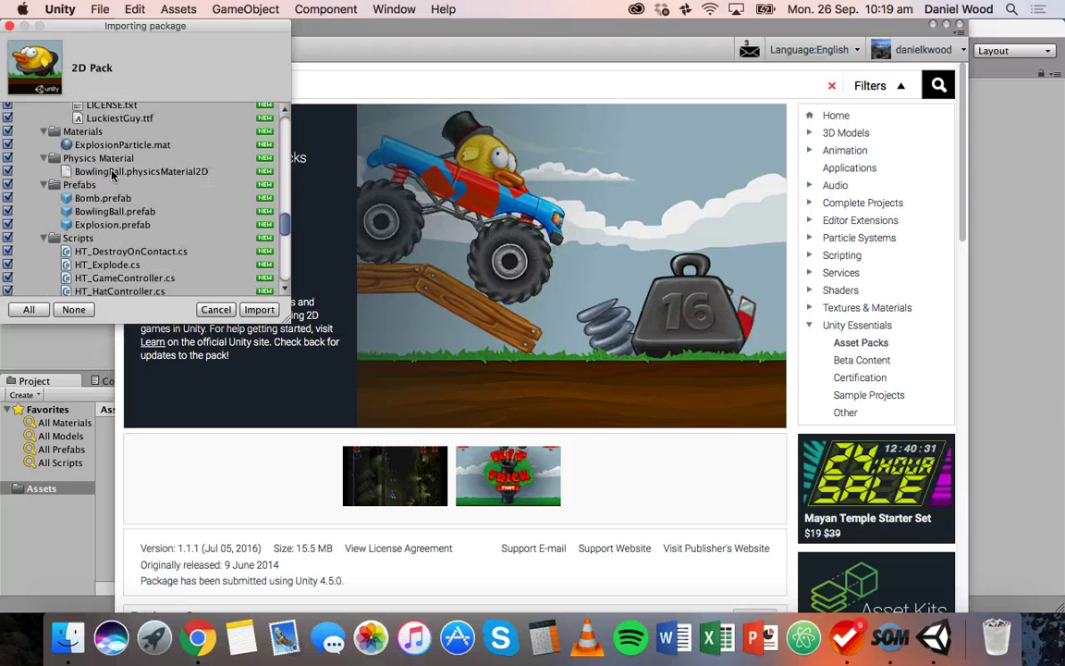
{"action": "scroll", "coordinate": [112, 175], "scroll_direction": "down", "scroll_amount": 3}
{"action": "scroll", "coordinate": [111, 175], "scroll_direction": "up", "scroll_amount": 5}
{"action": "scroll", "coordinate": [112, 175], "scroll_direction": "down", "scroll_amount": 2}
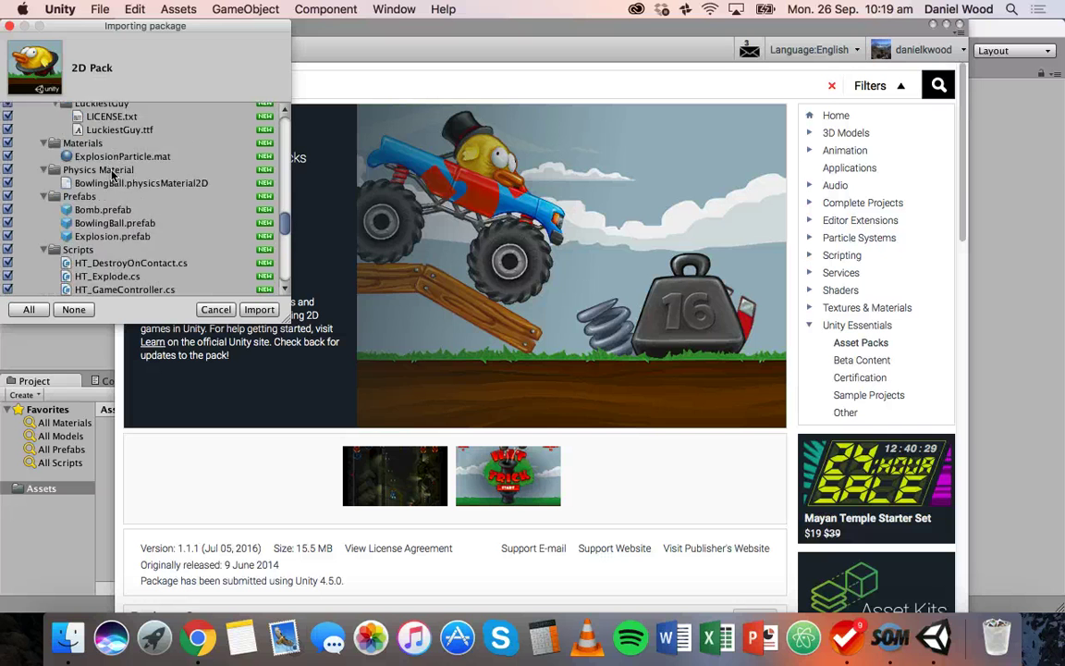
{"action": "scroll", "coordinate": [112, 175], "scroll_direction": "down", "scroll_amount": 10}
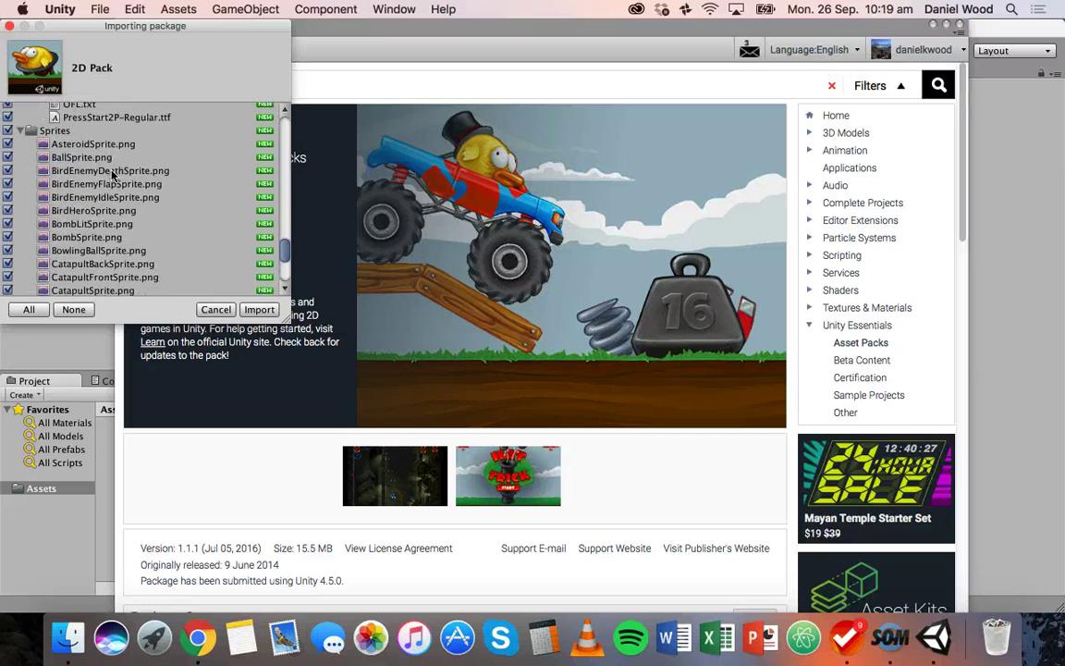
{"action": "scroll", "coordinate": [112, 174], "scroll_direction": "down", "scroll_amount": 6}
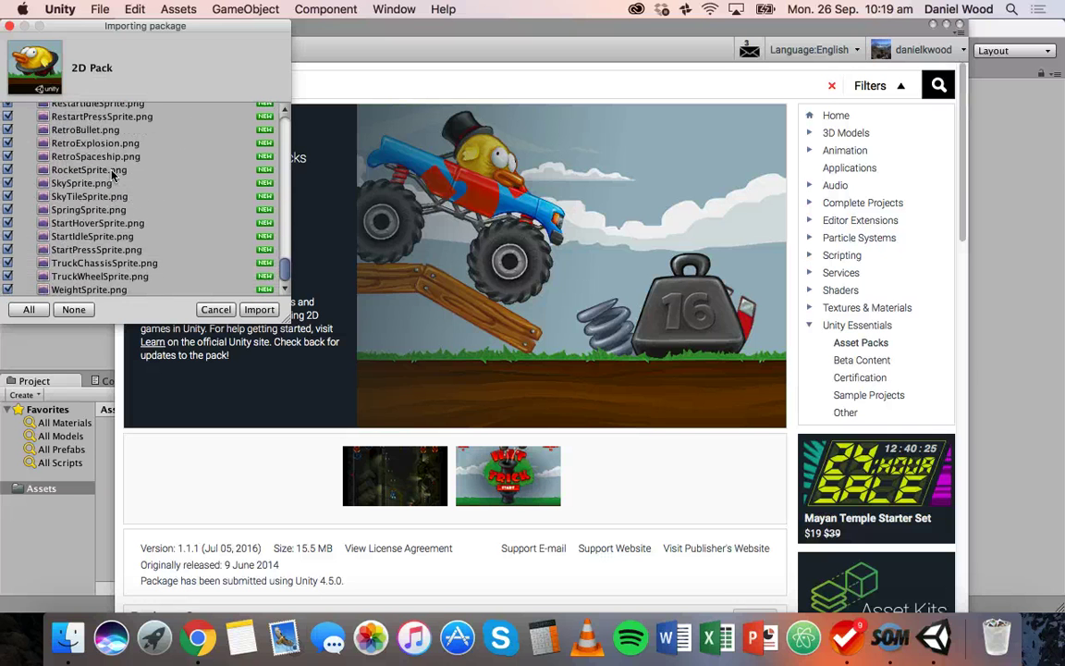
{"action": "scroll", "coordinate": [111, 175], "scroll_direction": "up", "scroll_amount": 7}
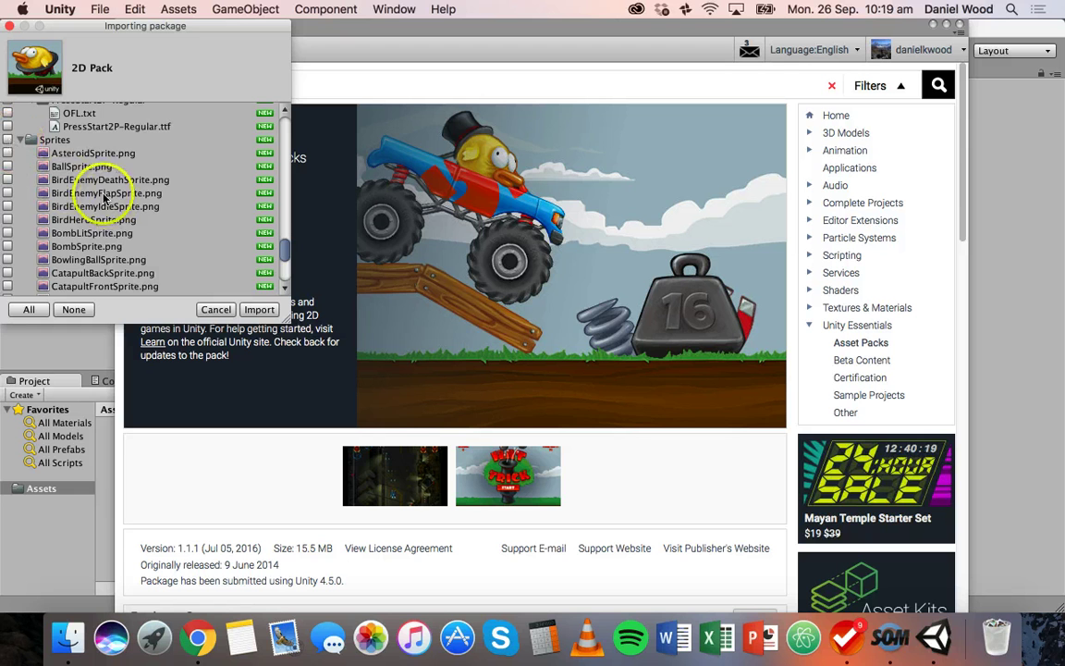
{"action": "scroll", "coordinate": [138, 168], "scroll_direction": "down", "scroll_amount": 6}
{"action": "scroll", "coordinate": [135, 173], "scroll_direction": "up", "scroll_amount": 5}
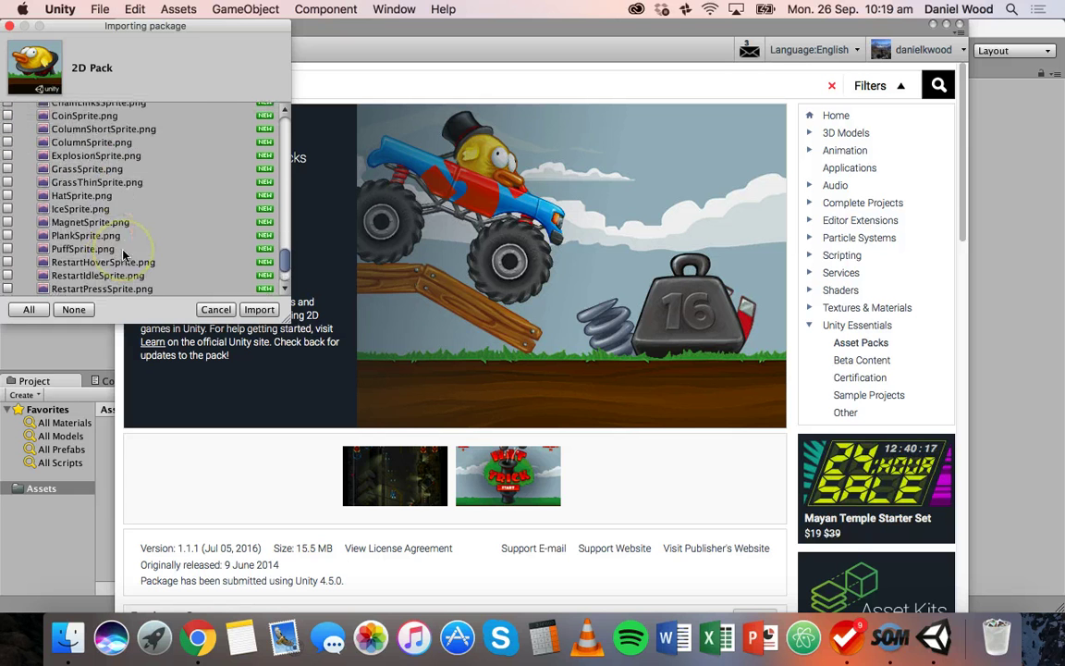
{"action": "scroll", "coordinate": [83, 212], "scroll_direction": "up", "scroll_amount": 3}
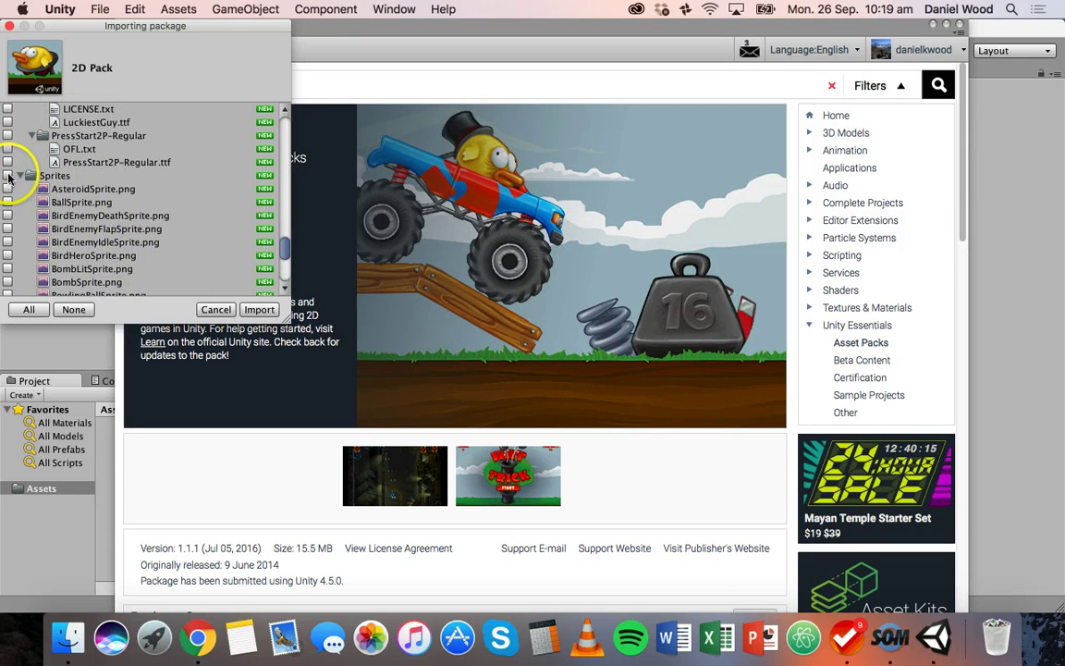
Step: Tick only the Sprites folder and import just those sprite files
{"action": "left_click", "coordinate": [8, 175]}
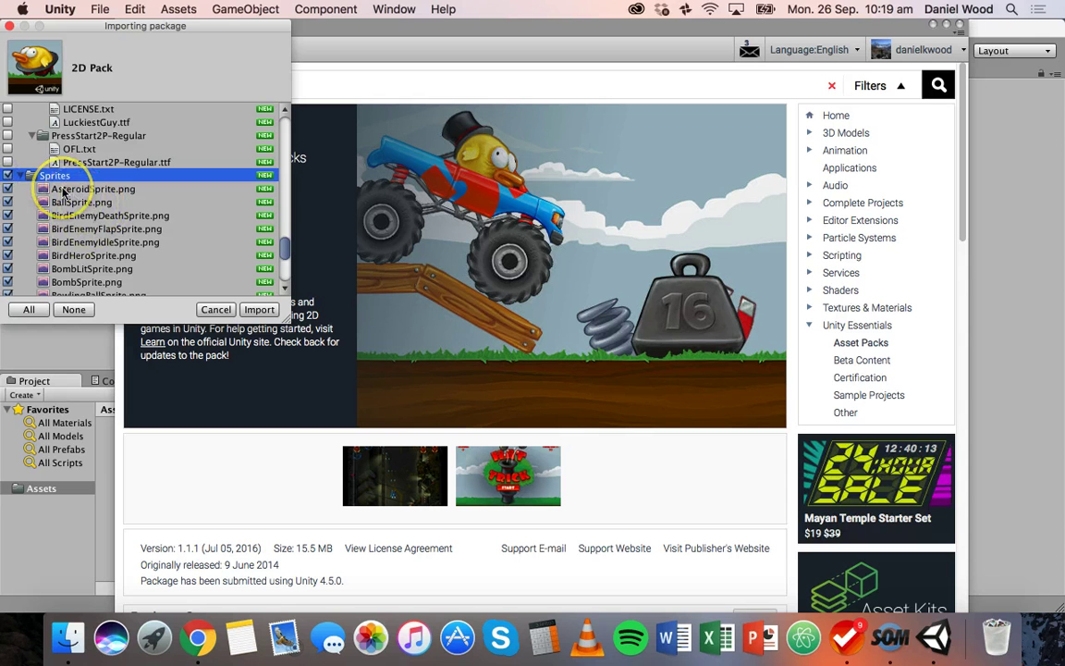
{"action": "scroll", "coordinate": [63, 190], "scroll_direction": "down", "scroll_amount": 3}
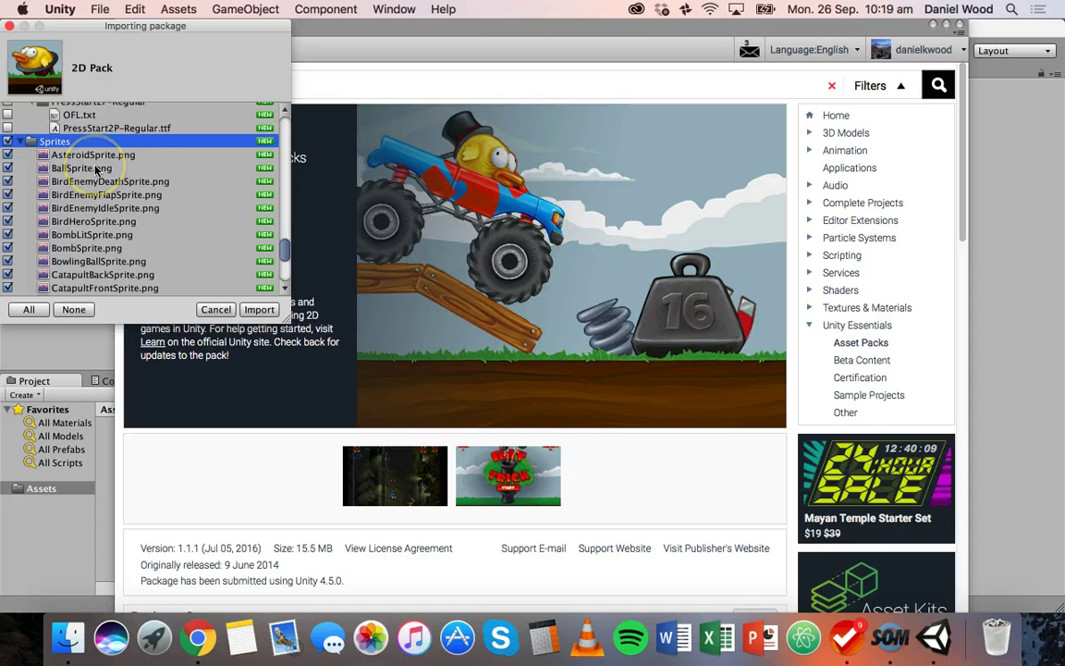
{"action": "scroll", "coordinate": [95, 170], "scroll_direction": "down", "scroll_amount": 7}
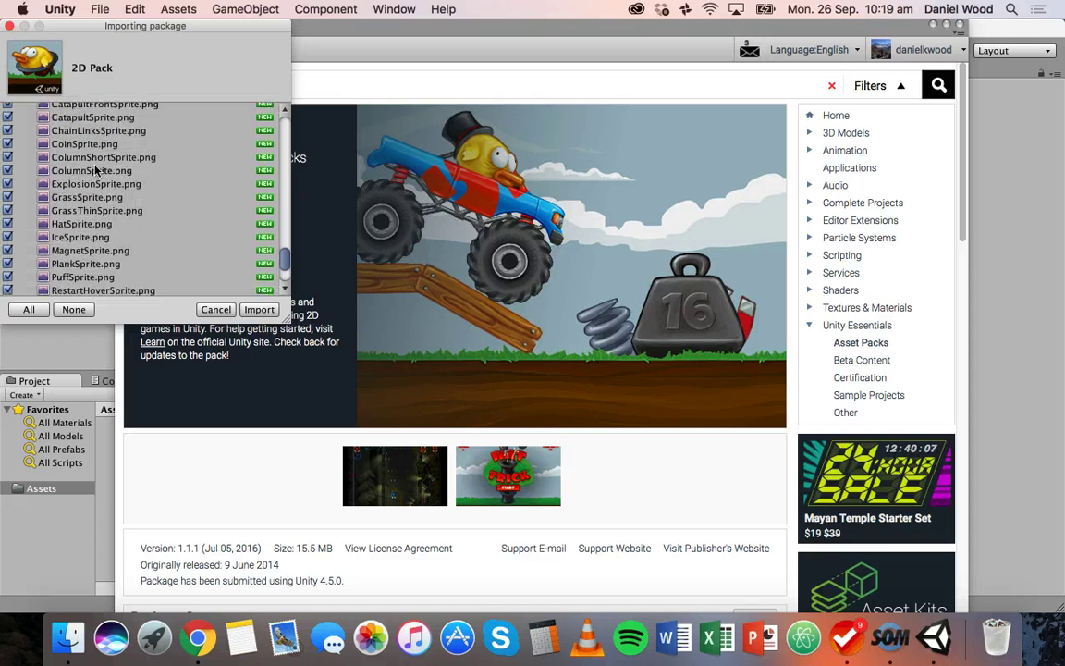
{"action": "scroll", "coordinate": [95, 170], "scroll_direction": "down", "scroll_amount": 7}
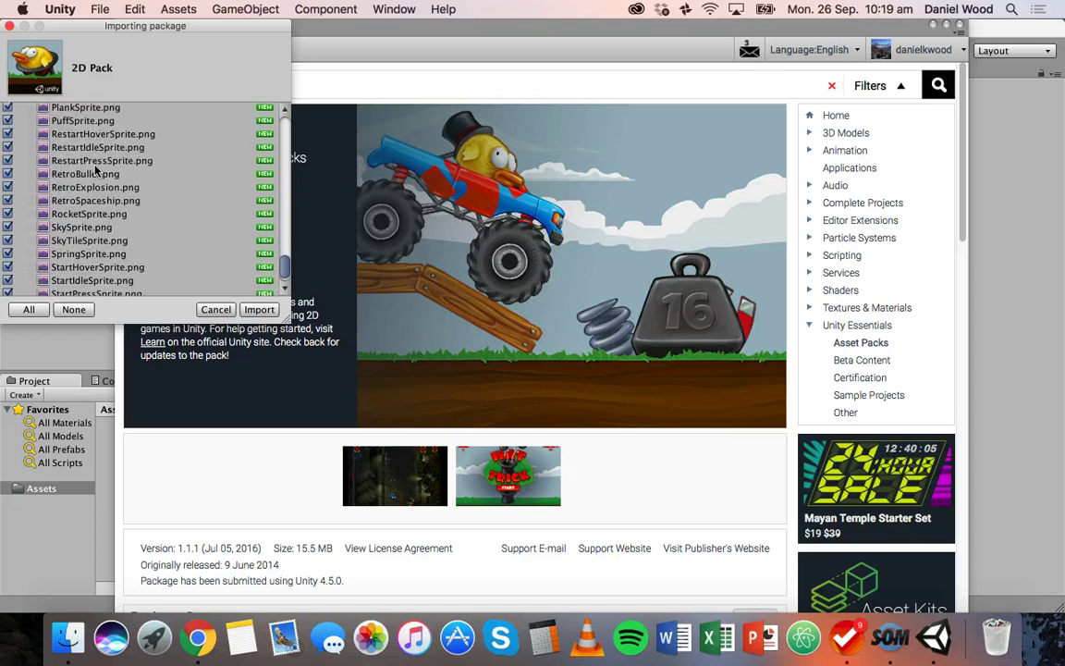
{"action": "scroll", "coordinate": [95, 170], "scroll_direction": "down", "scroll_amount": 2}
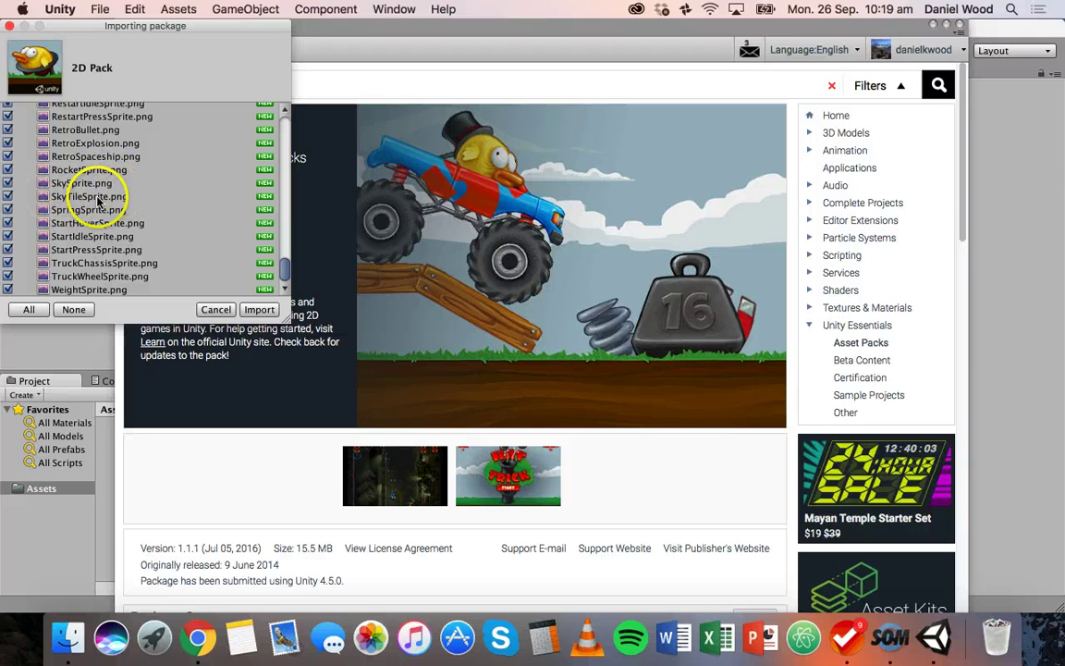
{"action": "scroll", "coordinate": [102, 203], "scroll_direction": "up", "scroll_amount": 3}
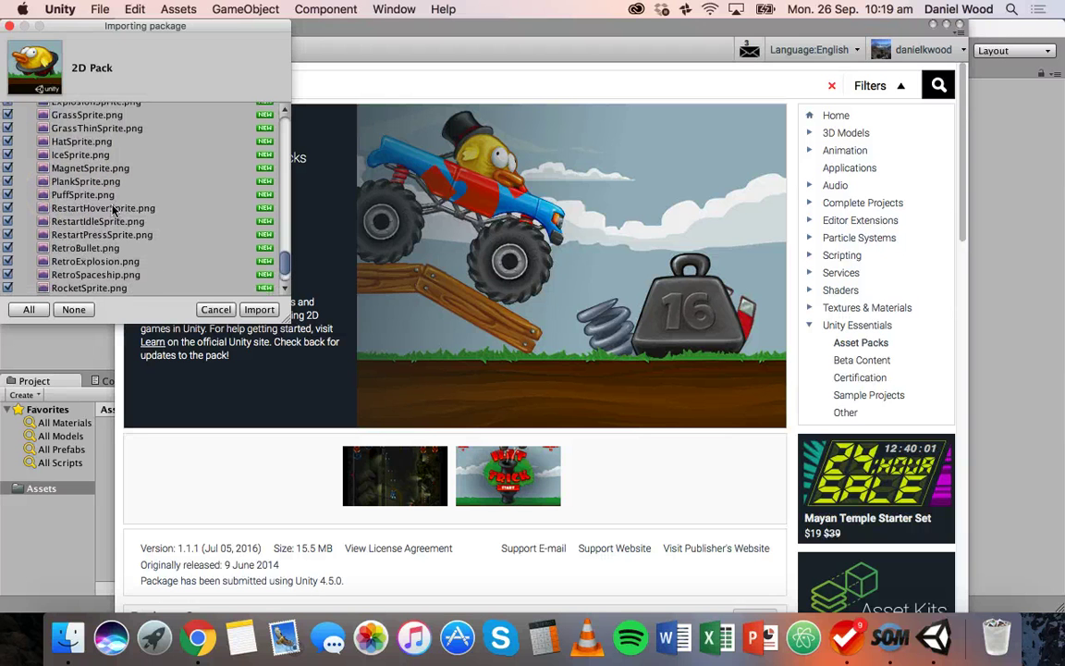
{"action": "scroll", "coordinate": [125, 137], "scroll_direction": "up", "scroll_amount": 1}
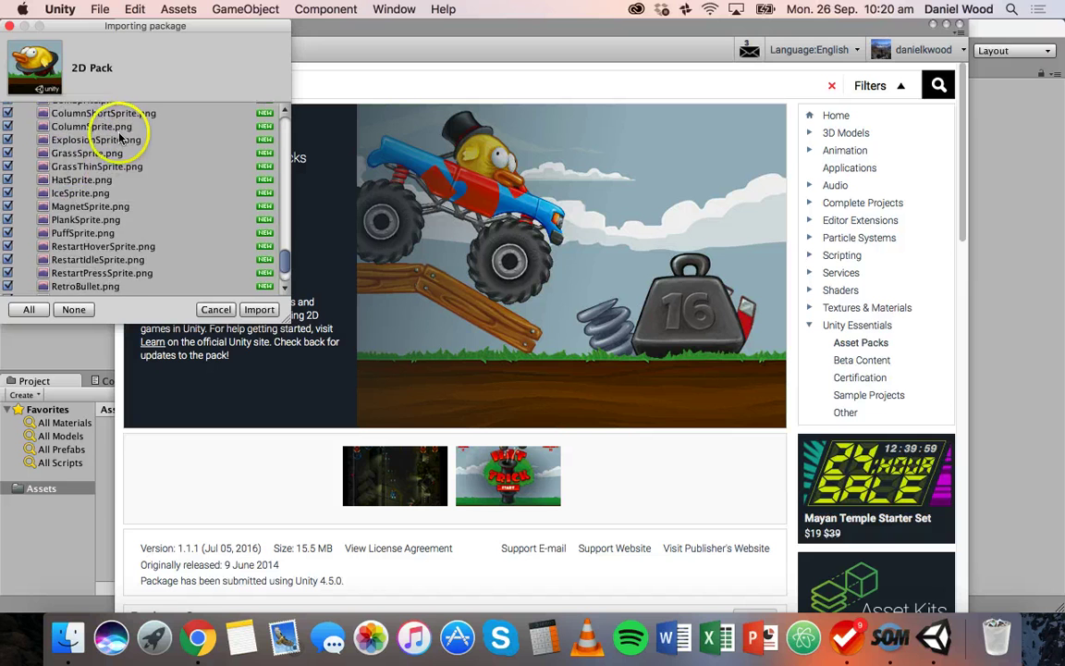
{"action": "scroll", "coordinate": [146, 202], "scroll_direction": "up", "scroll_amount": 6}
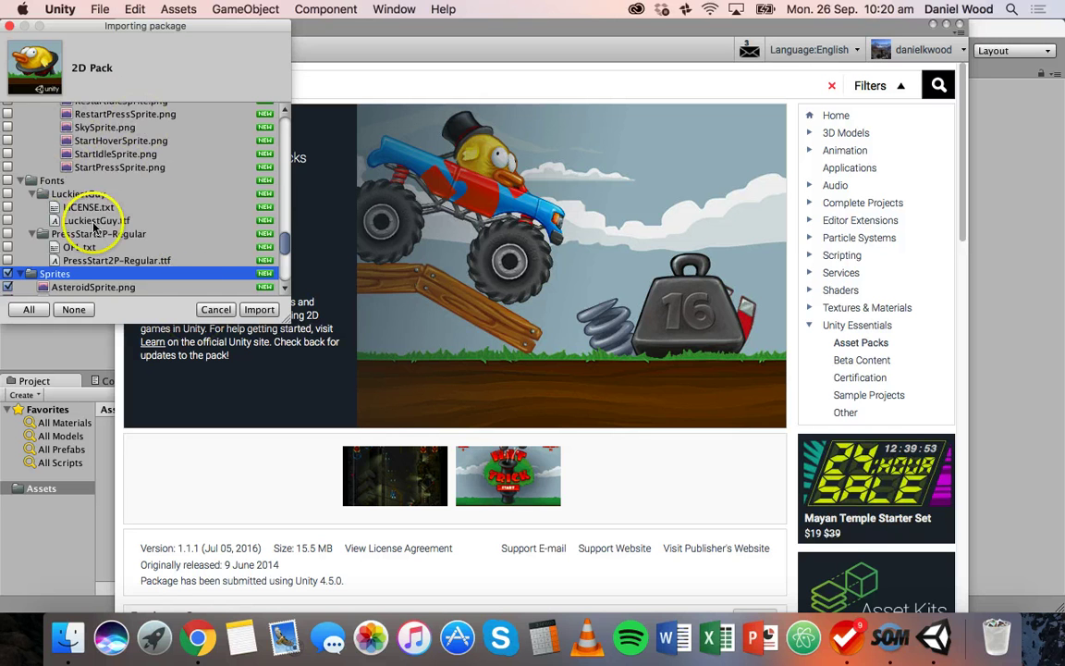
{"action": "scroll", "coordinate": [130, 231], "scroll_direction": "down", "scroll_amount": 3}
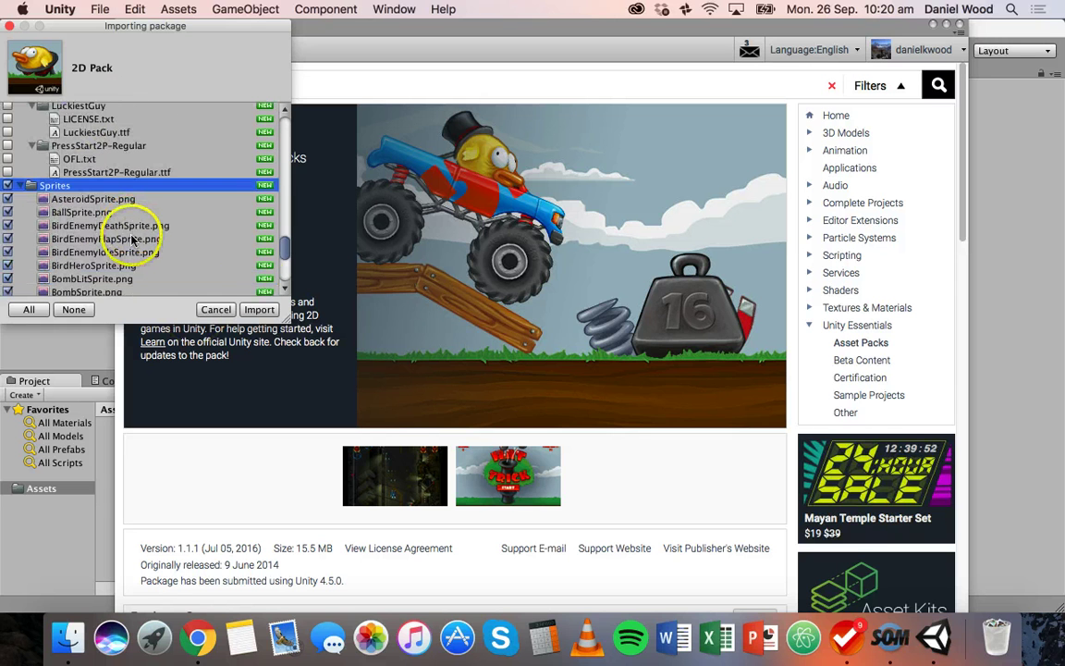
{"action": "left_click", "coordinate": [259, 310]}
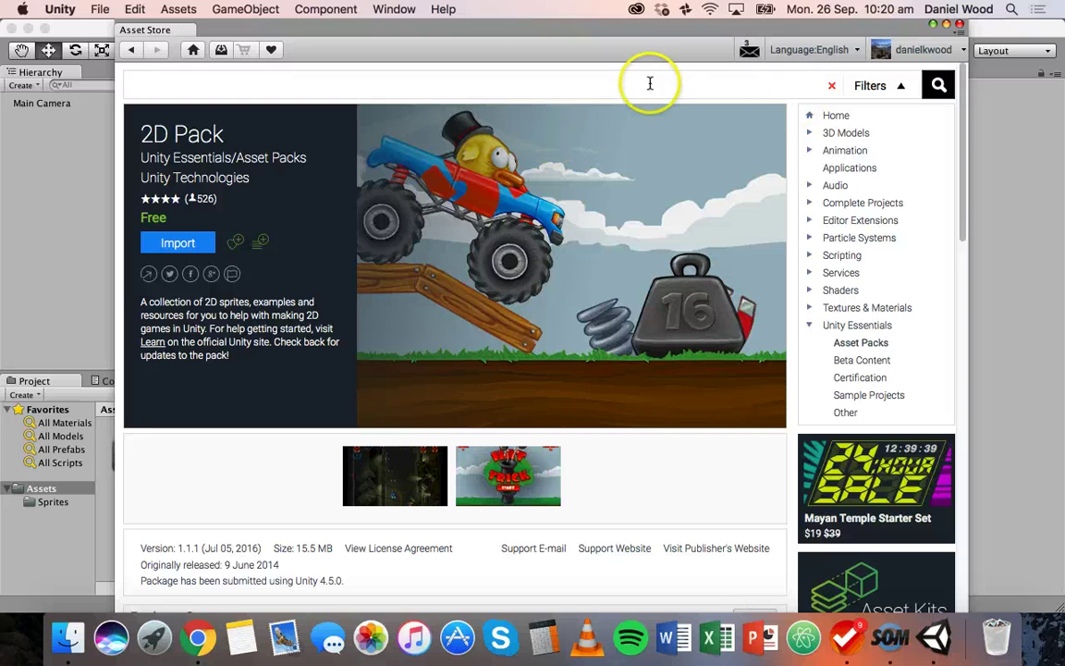
Step: Close the Asset Store, browse the imported Sprites folder, then return to Assets
{"action": "left_click", "coordinate": [959, 25]}
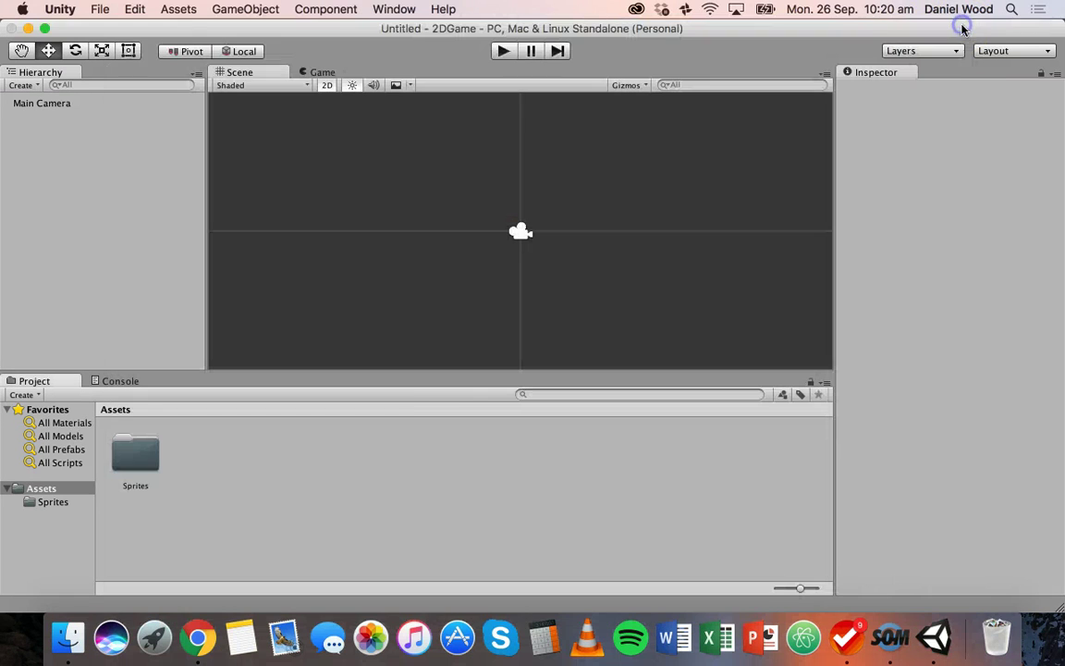
{"action": "left_click", "coordinate": [240, 470]}
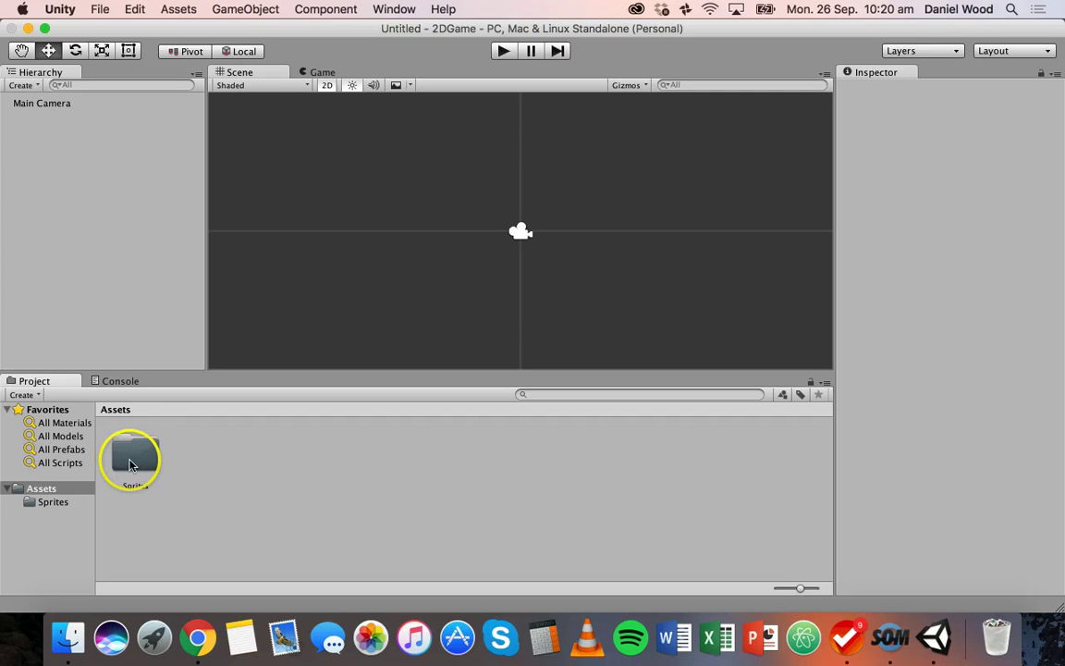
{"action": "left_click", "coordinate": [129, 463]}
{"action": "double_click", "coordinate": [129, 464]}
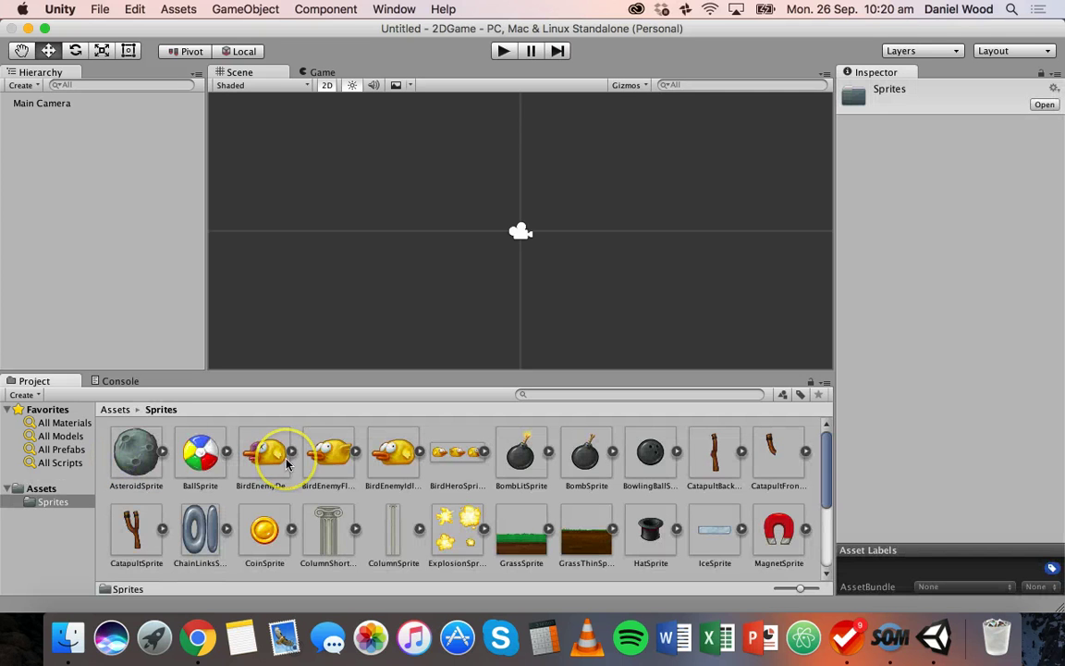
{"action": "scroll", "coordinate": [282, 453], "scroll_direction": "down", "scroll_amount": 5}
{"action": "scroll", "coordinate": [286, 459], "scroll_direction": "up", "scroll_amount": 5}
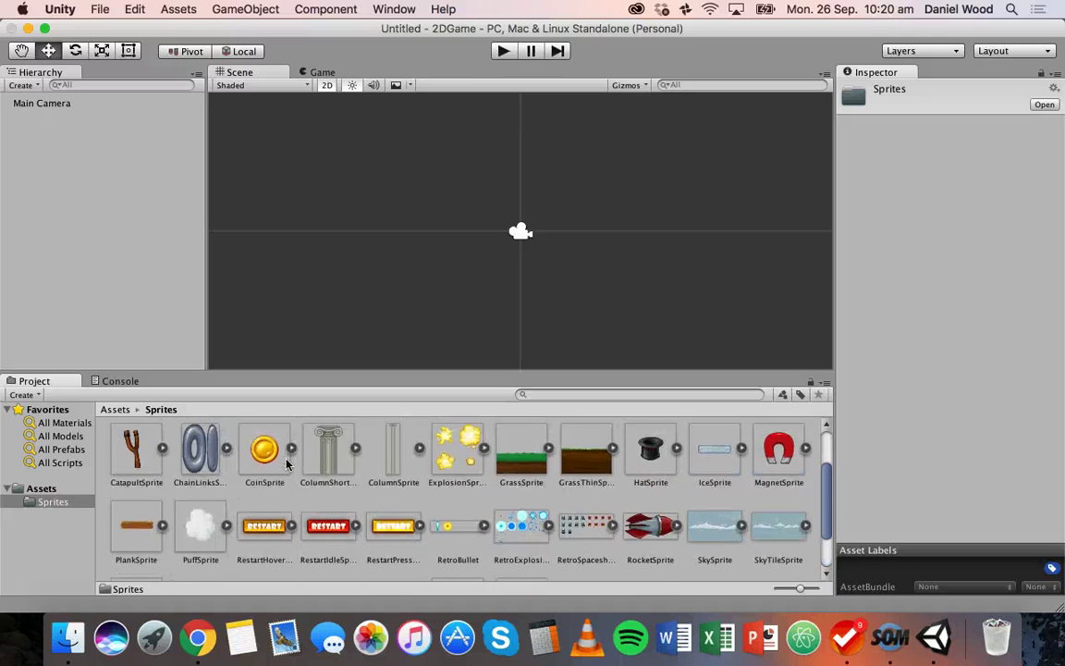
{"action": "left_click", "coordinate": [164, 401]}
{"action": "left_click", "coordinate": [113, 409]}
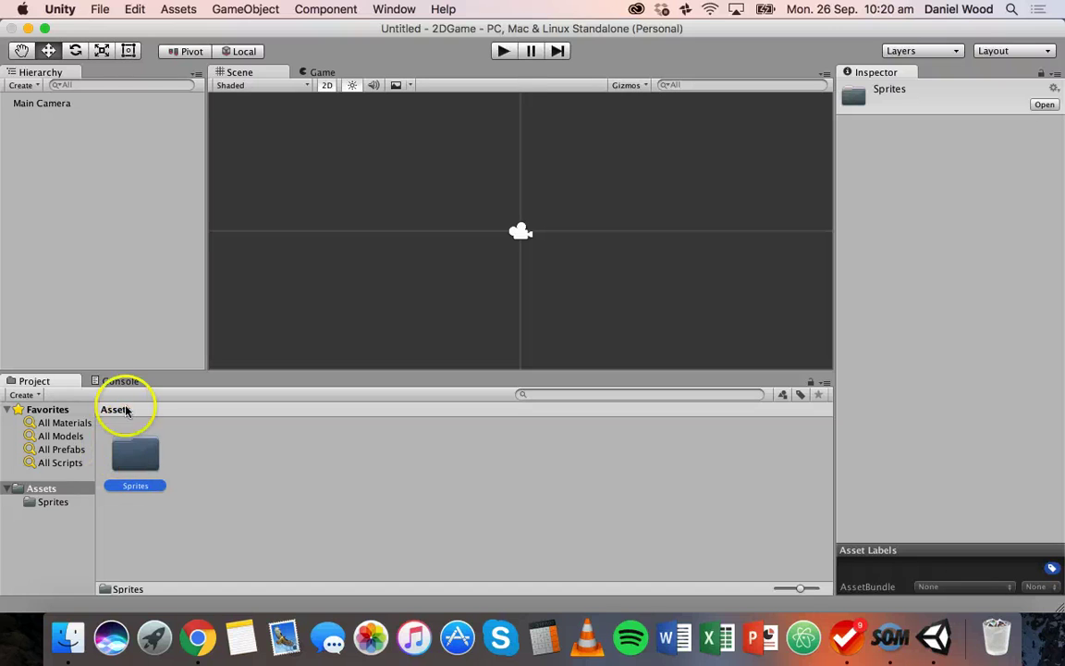
Step: Create Scripts and Materials folders in Assets via Create > Folder
{"action": "right_click", "coordinate": [200, 473]}
{"action": "mouse_move", "coordinate": [263, 344]}
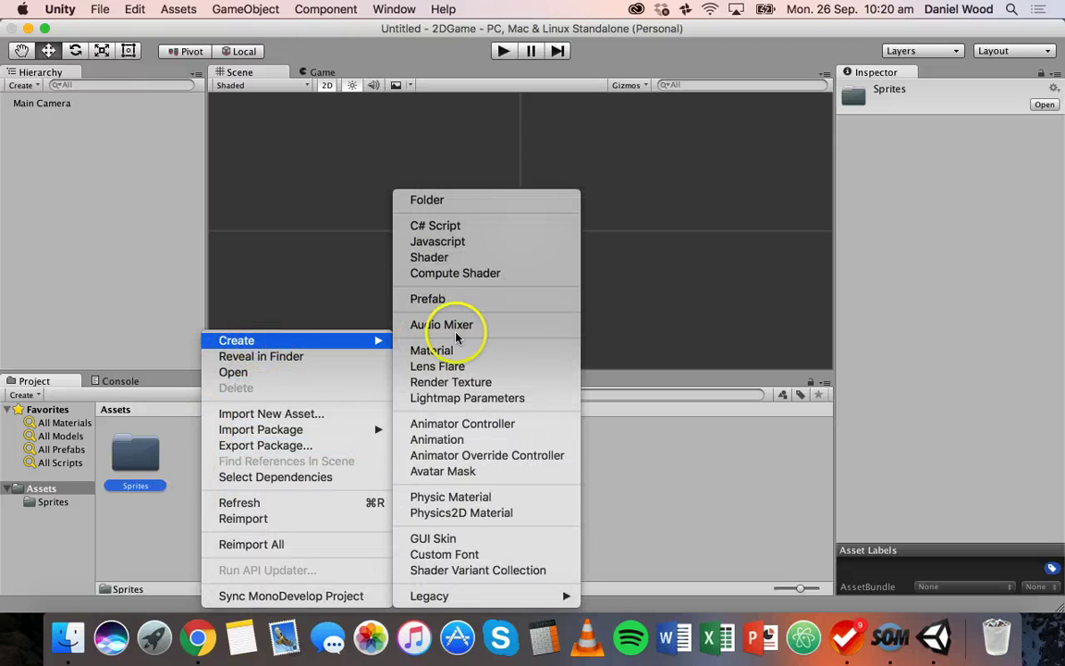
{"action": "left_click", "coordinate": [487, 202]}
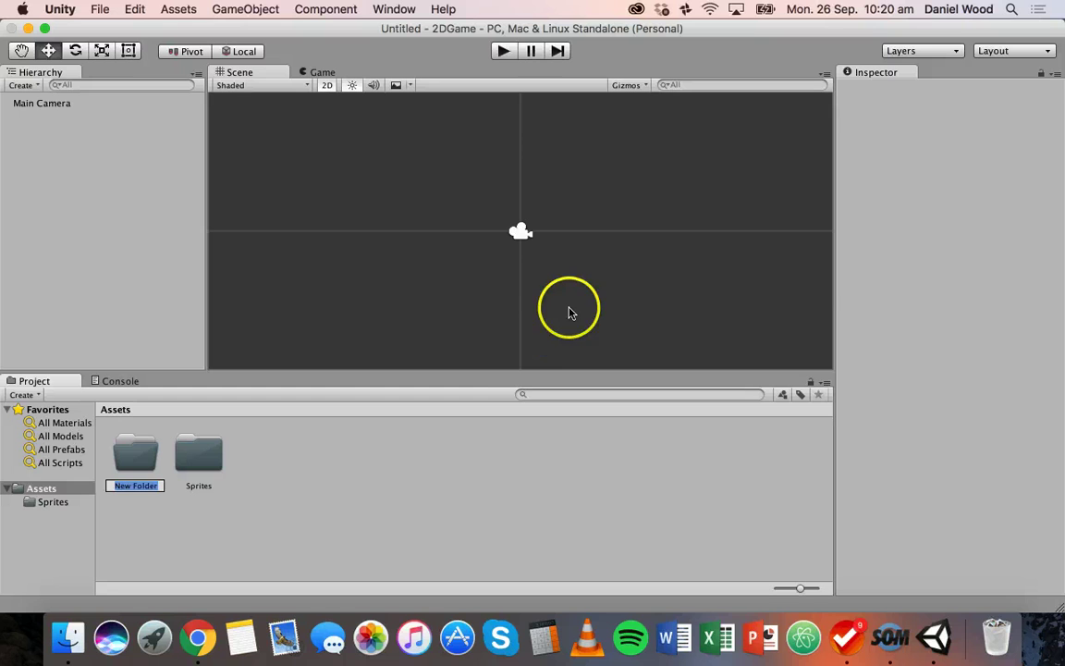
{"action": "type", "text": "Scripts"}
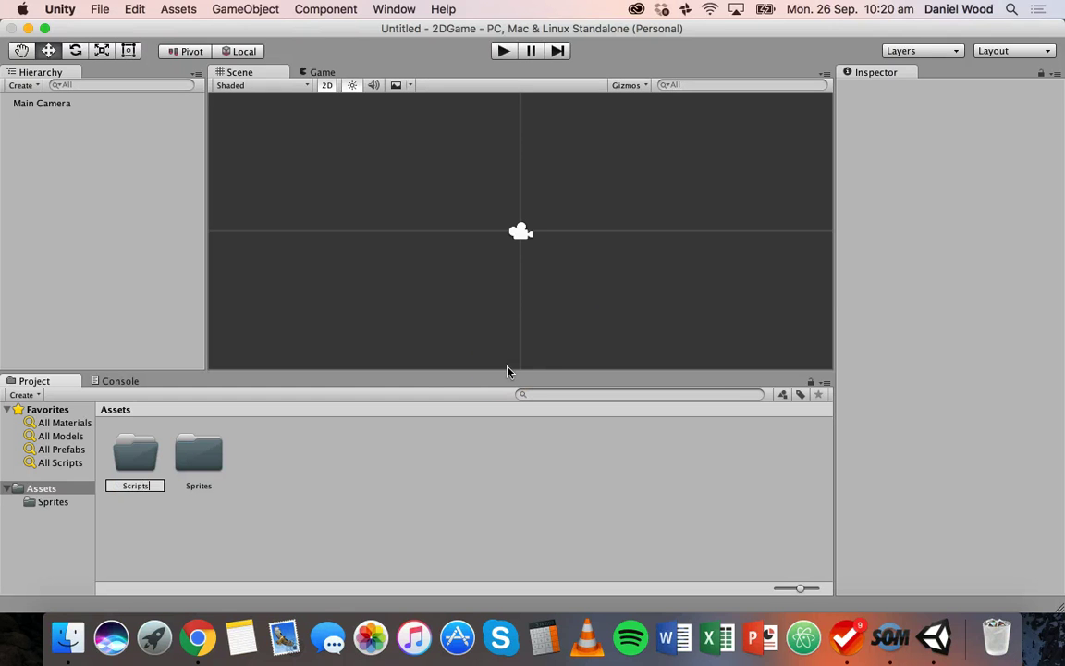
{"action": "left_click", "coordinate": [324, 494]}
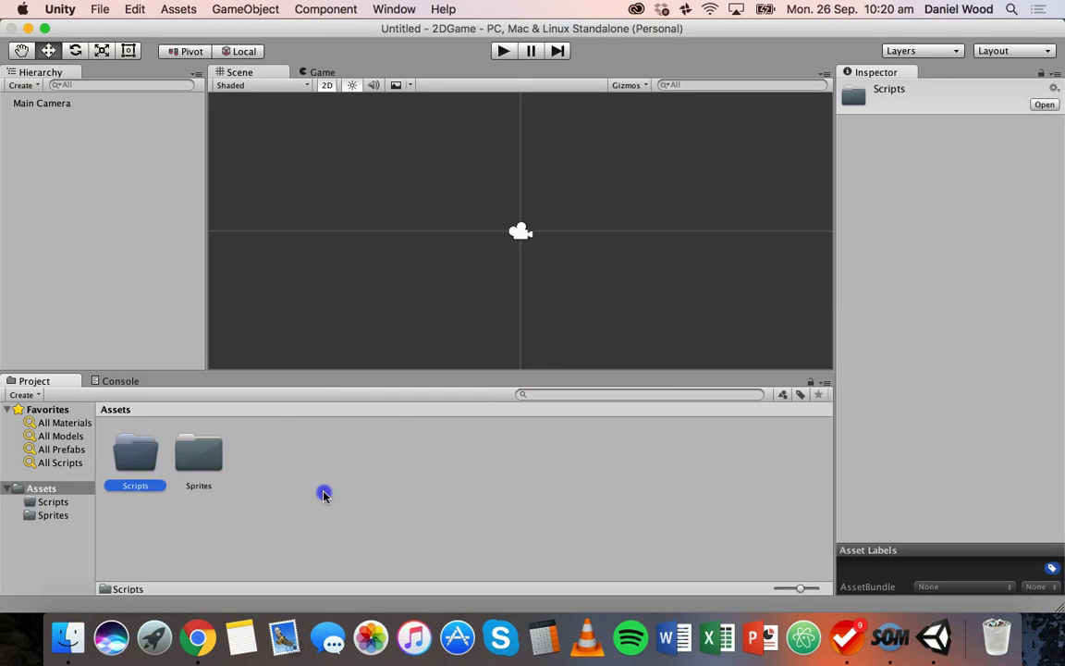
{"action": "right_click", "coordinate": [278, 457]}
{"action": "mouse_move", "coordinate": [444, 341]}
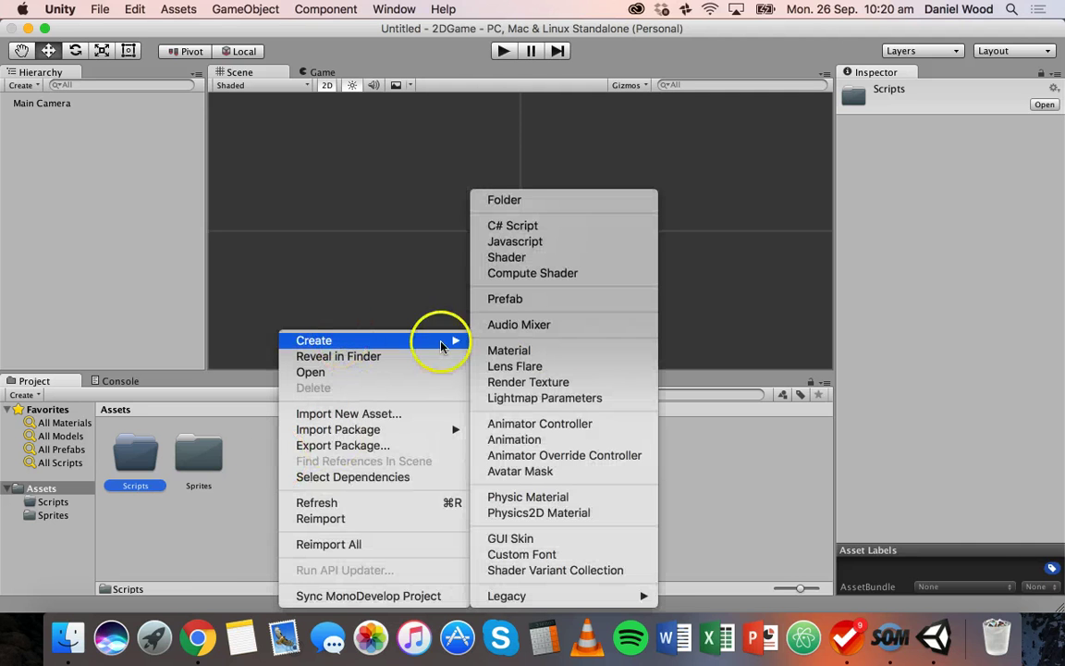
{"action": "left_click", "coordinate": [505, 201]}
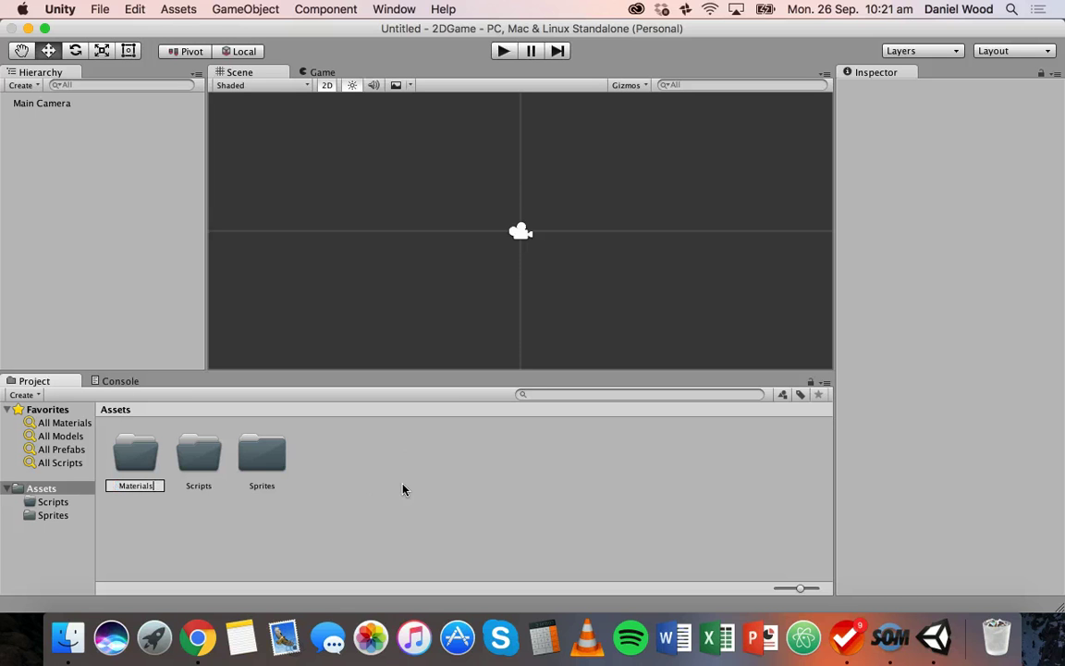
{"action": "type", "text": "Materials"}
{"action": "key", "text": "Return"}
Step: Add a Sounds folder in Assets and clear the selection
{"action": "right_click", "coordinate": [362, 443]}
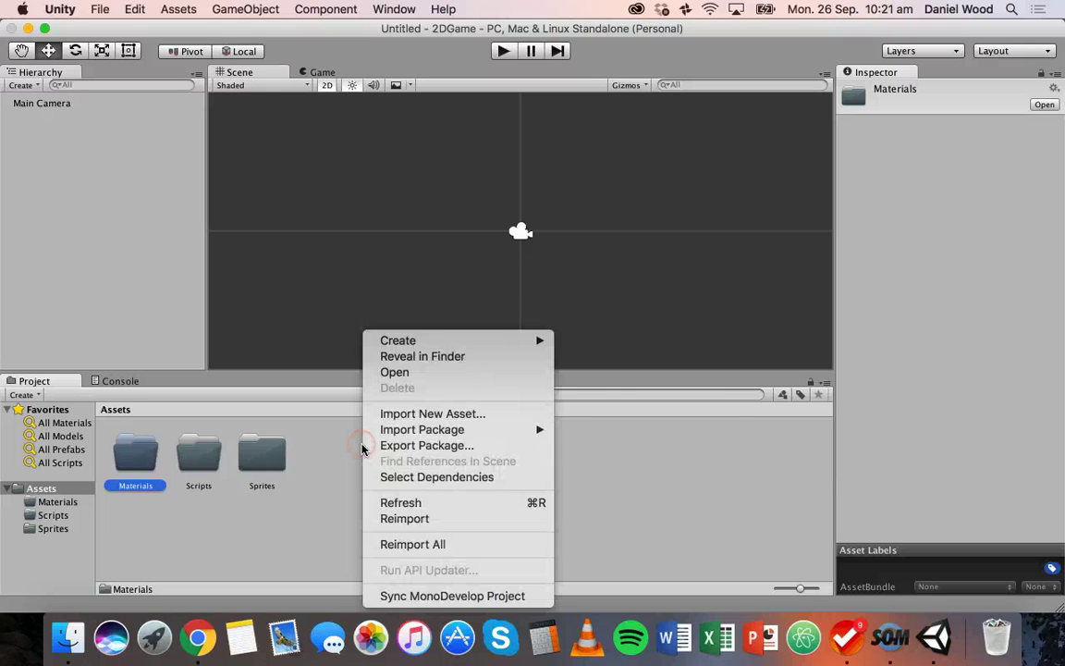
{"action": "mouse_move", "coordinate": [416, 349]}
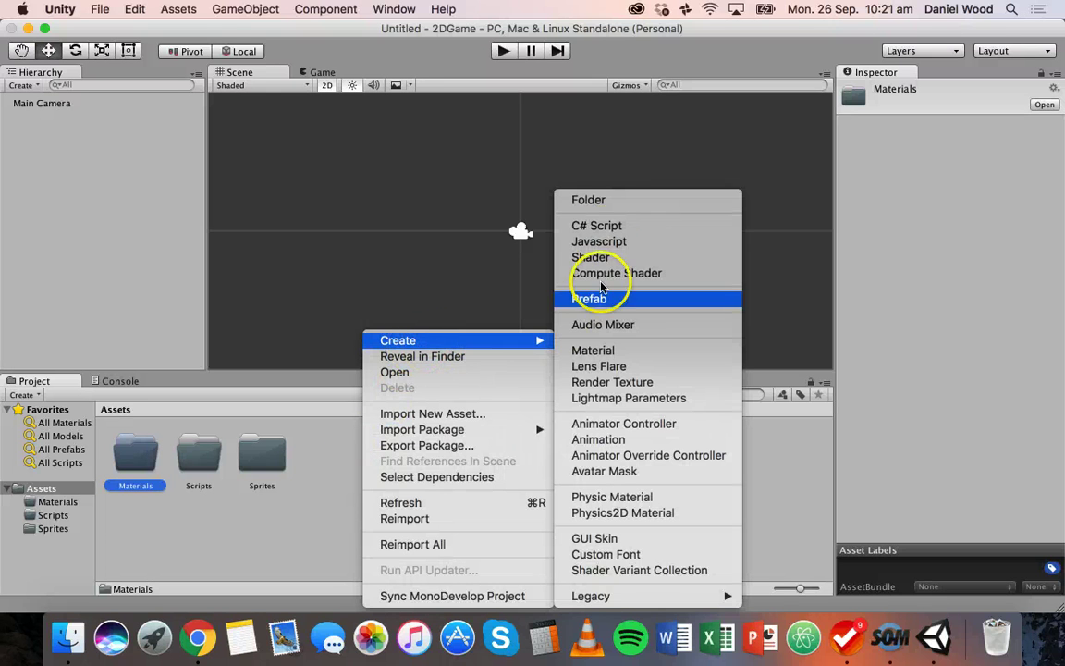
{"action": "left_click", "coordinate": [607, 201]}
{"action": "type", "text": "S"}
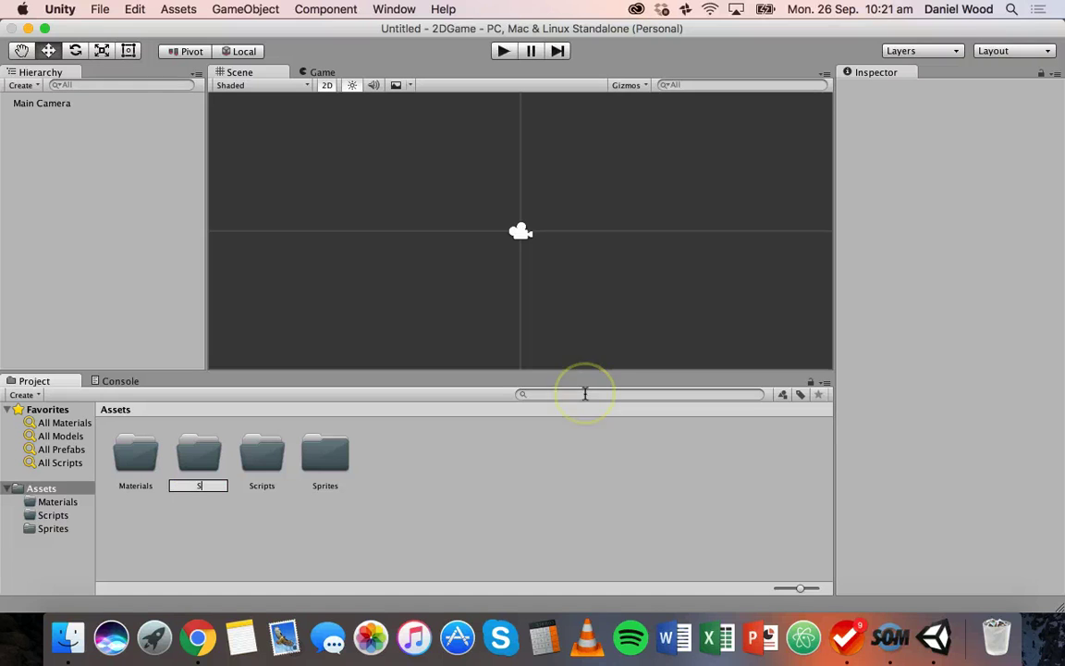
{"action": "type", "text": "ounds"}
{"action": "key", "text": "Return"}
{"action": "left_click", "coordinate": [387, 476]}
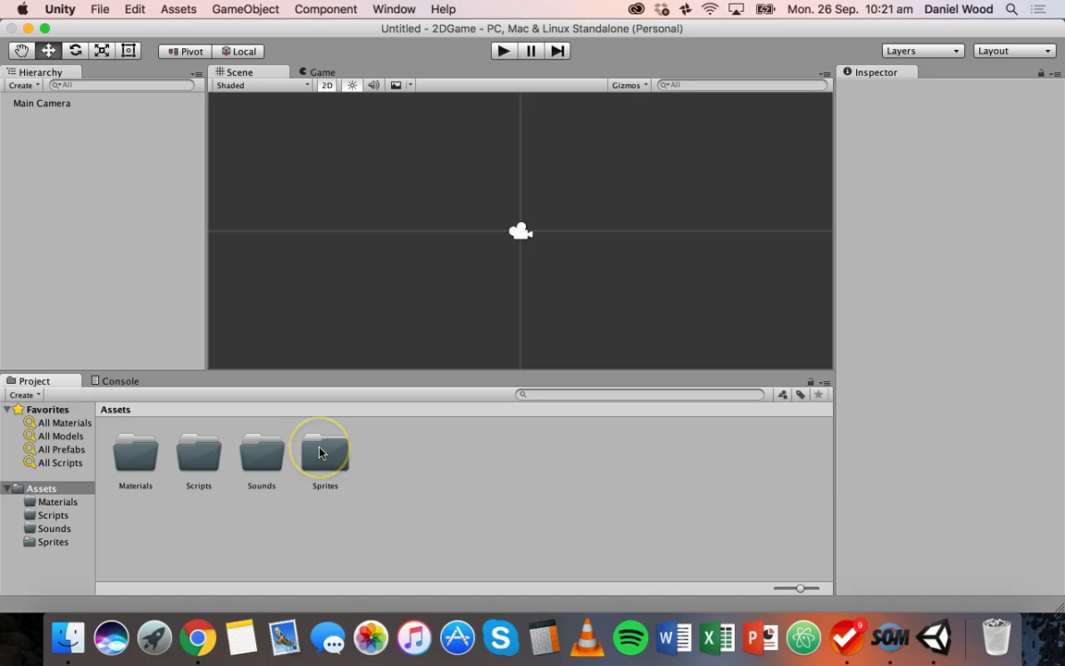
{"action": "right_click", "coordinate": [440, 483]}
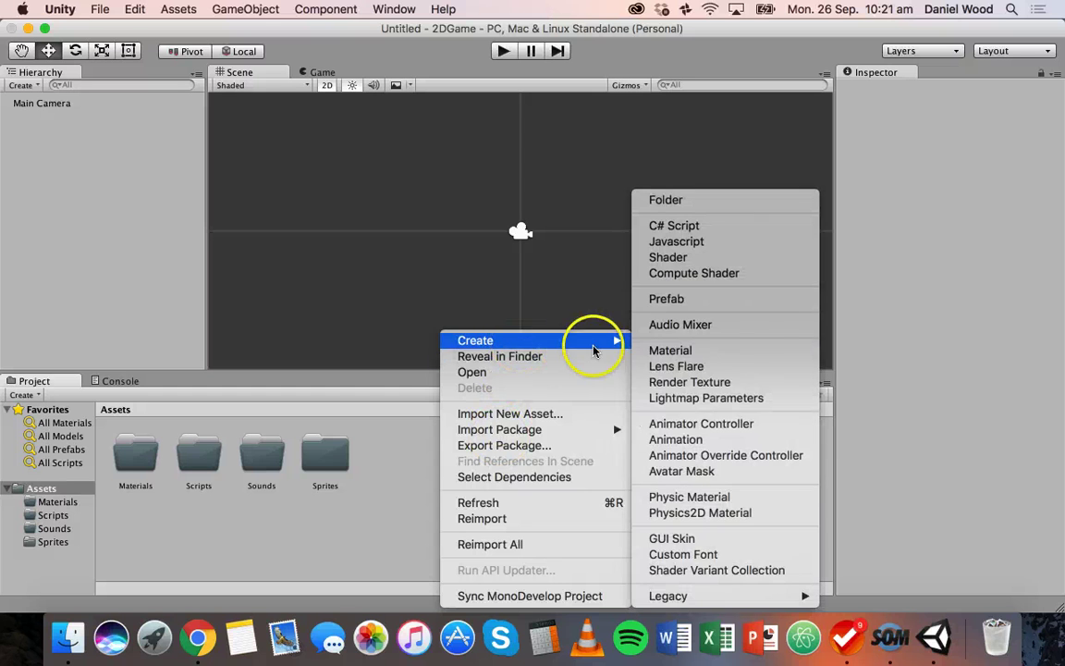
{"action": "mouse_move", "coordinate": [586, 344]}
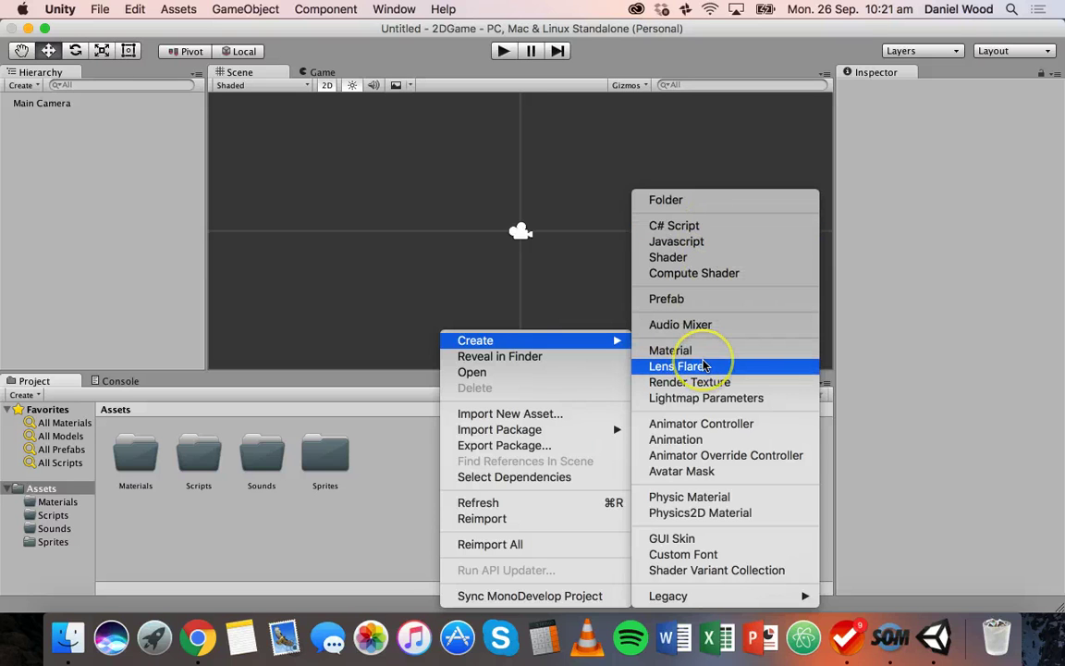
{"action": "left_click", "coordinate": [708, 425]}
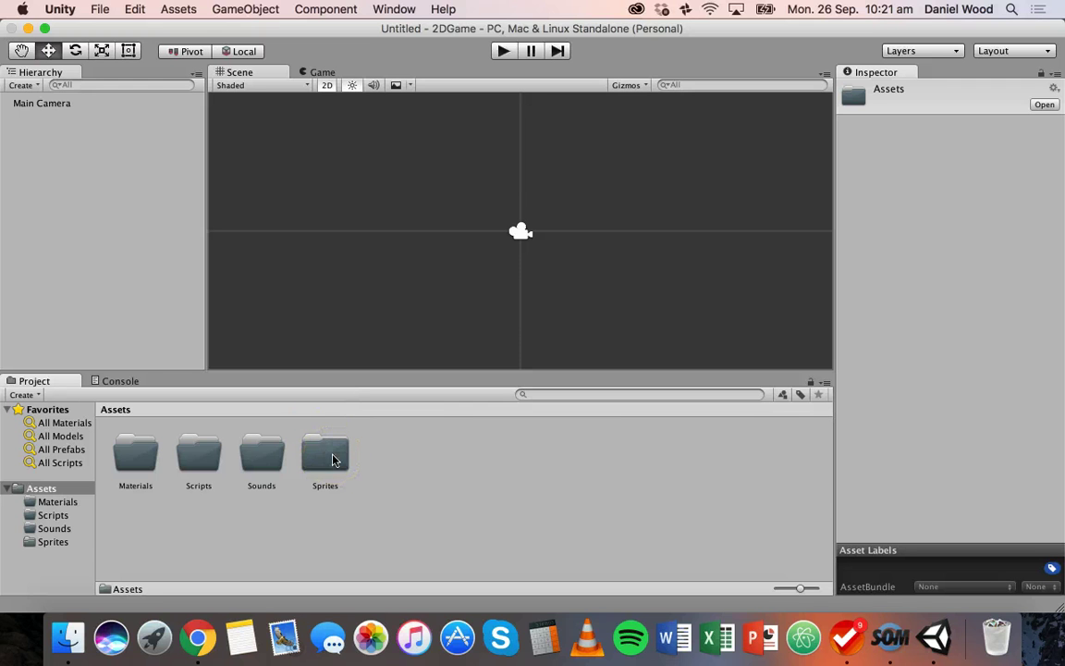
Step: Drag SkyTileSprite from the Sprites folder into the Scene view
{"action": "double_click", "coordinate": [325, 455]}
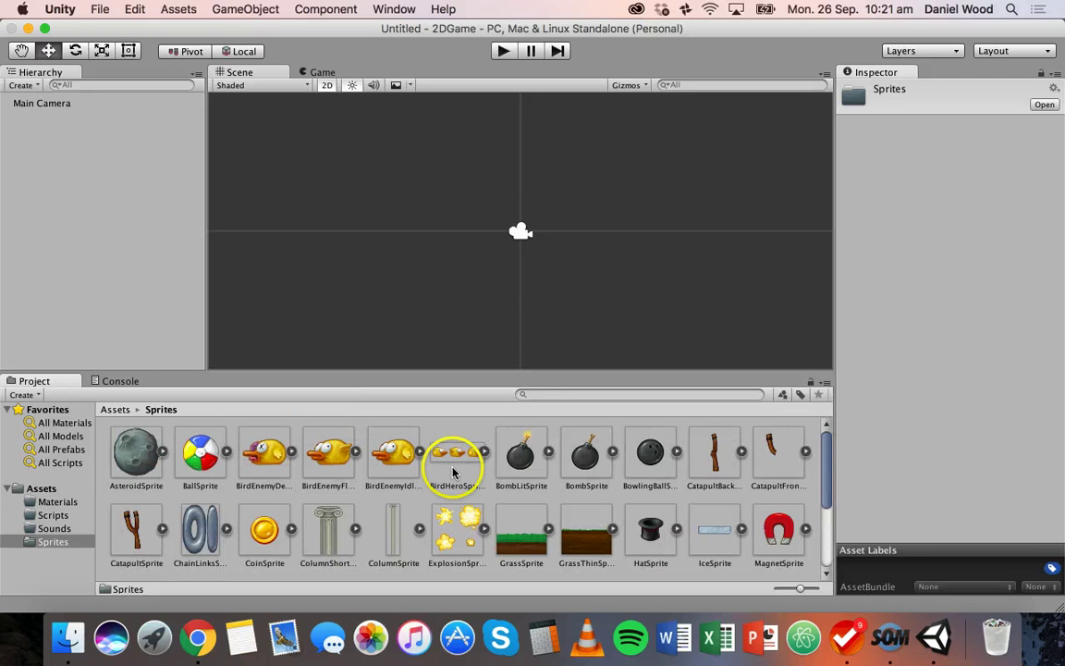
{"action": "scroll", "coordinate": [453, 472], "scroll_direction": "down", "scroll_amount": 5}
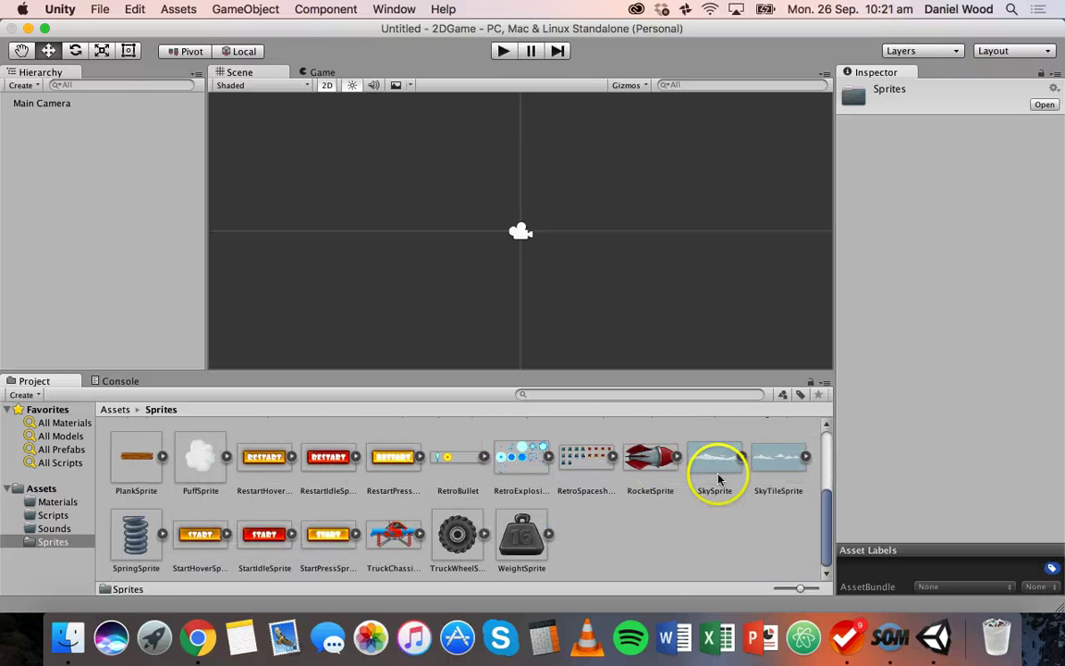
{"action": "left_click", "coordinate": [776, 465]}
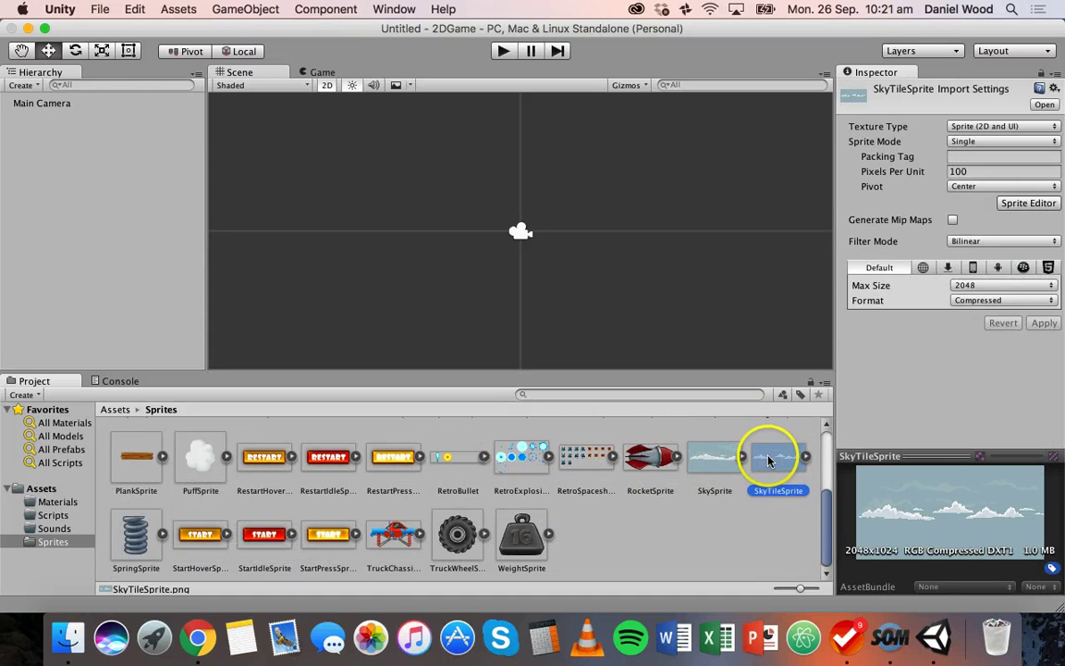
{"action": "left_click_drag", "start_coordinate": [767, 460], "coordinate": [526, 236]}
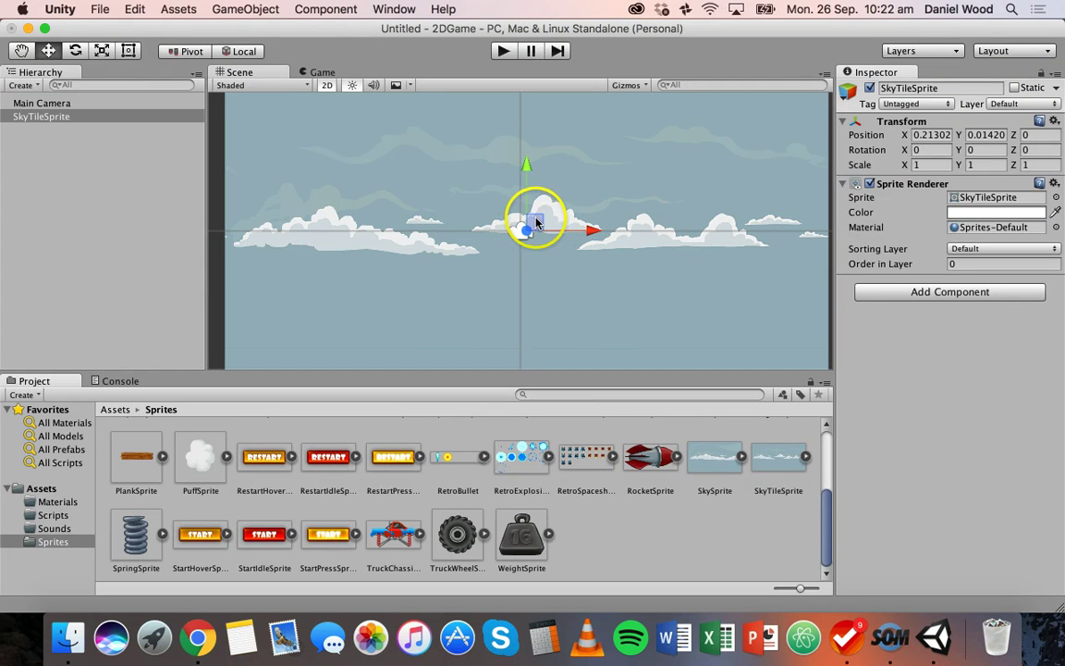
Step: Reposition the sky sprite using the Move tool's vertical and horizontal axis handles
{"action": "mouse_move", "coordinate": [531, 224]}
{"action": "left_mouse_down"}
{"action": "mouse_move", "coordinate": [524, 213]}
{"action": "mouse_move", "coordinate": [487, 218]}
{"action": "mouse_move", "coordinate": [571, 229]}
{"action": "mouse_move", "coordinate": [525, 228]}
{"action": "left_mouse_up"}
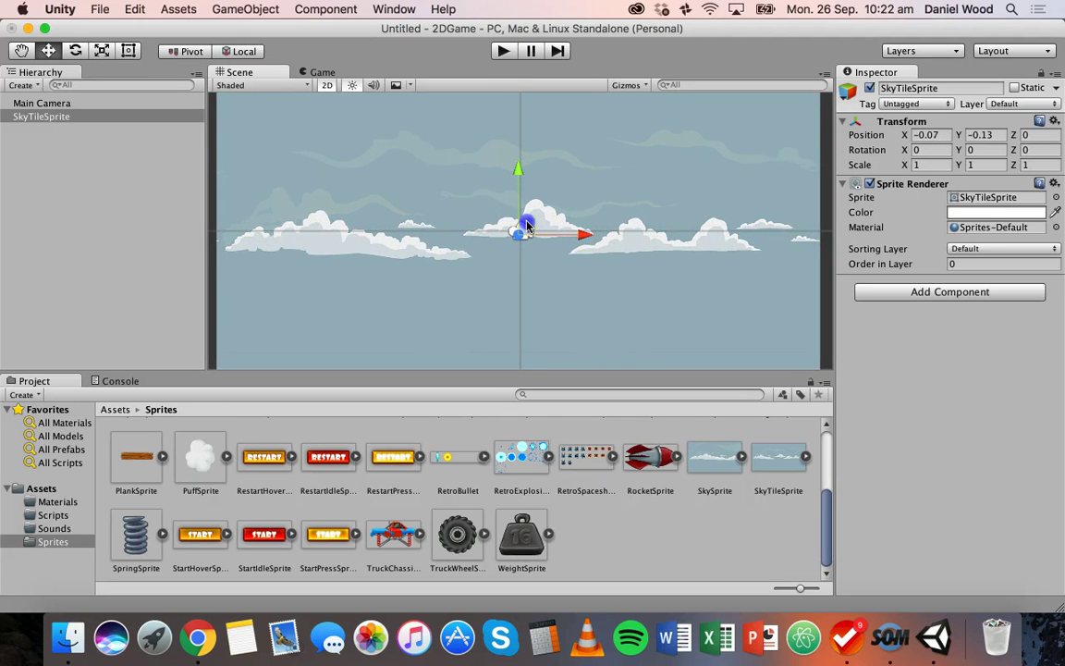
{"action": "left_click", "coordinate": [520, 171]}
{"action": "mouse_move", "coordinate": [519, 171]}
{"action": "left_mouse_down"}
{"action": "mouse_move", "coordinate": [516, 125]}
{"action": "mouse_move", "coordinate": [528, 162]}
{"action": "mouse_move", "coordinate": [523, 233]}
{"action": "mouse_move", "coordinate": [522, 158]}
{"action": "left_mouse_up"}
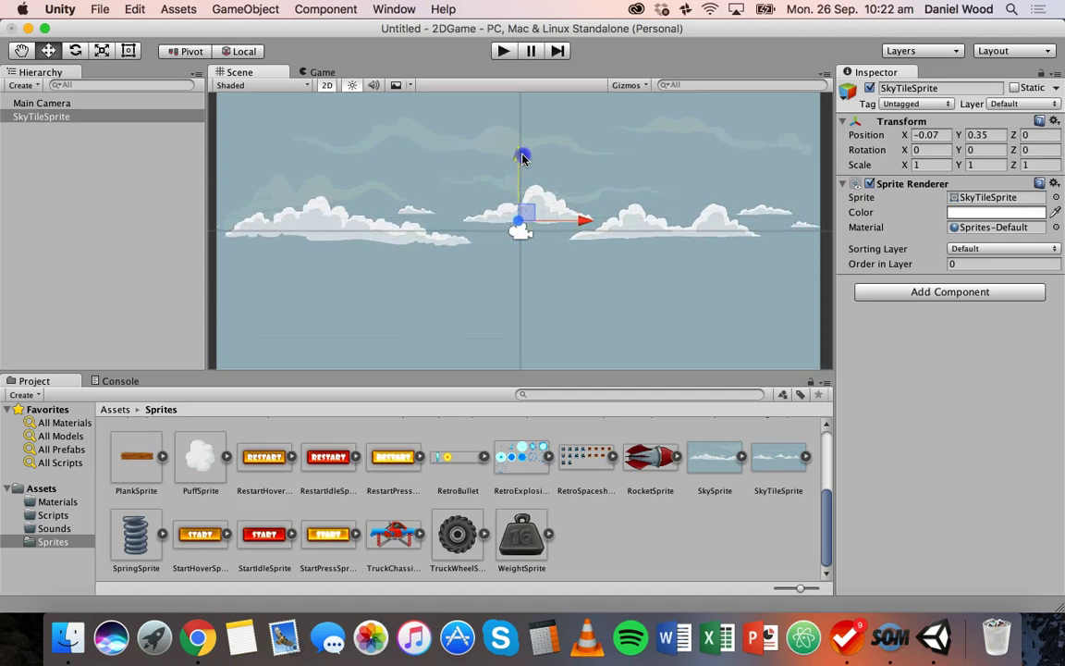
{"action": "left_click", "coordinate": [578, 225]}
{"action": "left_click_drag", "start_coordinate": [523, 218], "coordinate": [580, 220]}
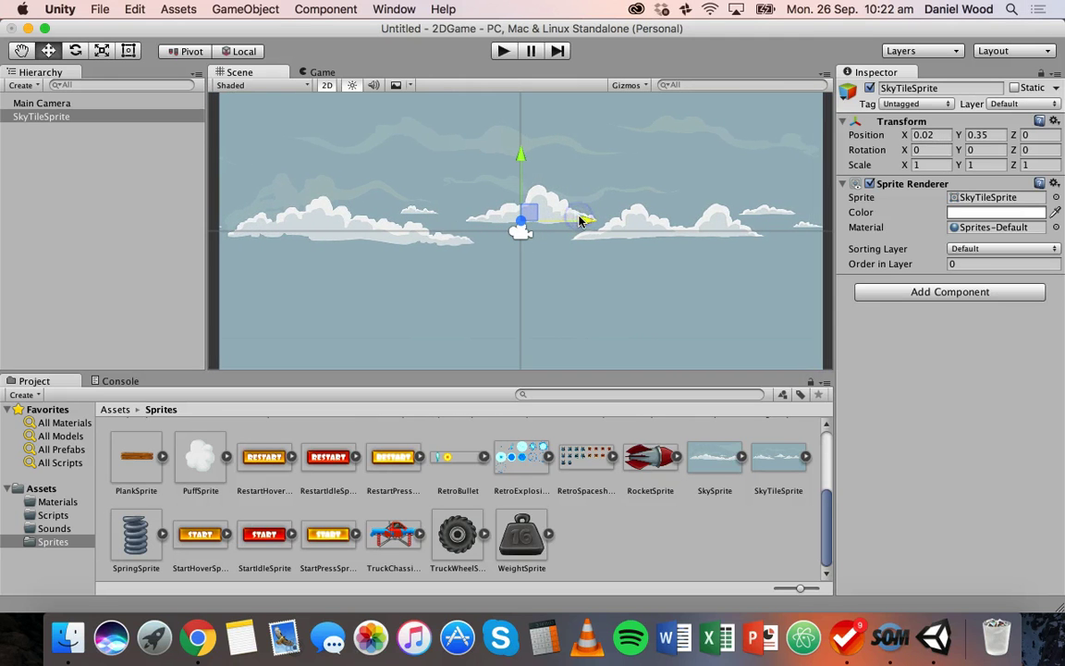
Step: Nudge the sky sprite to 0.19, 0.04 and tilt it to Z rotation 0.36137
{"action": "left_click", "coordinate": [24, 52]}
{"action": "mouse_move", "coordinate": [355, 157]}
{"action": "left_mouse_down"}
{"action": "mouse_move", "coordinate": [411, 276]}
{"action": "mouse_move", "coordinate": [300, 138]}
{"action": "mouse_move", "coordinate": [368, 143]}
{"action": "mouse_move", "coordinate": [346, 166]}
{"action": "left_mouse_up"}
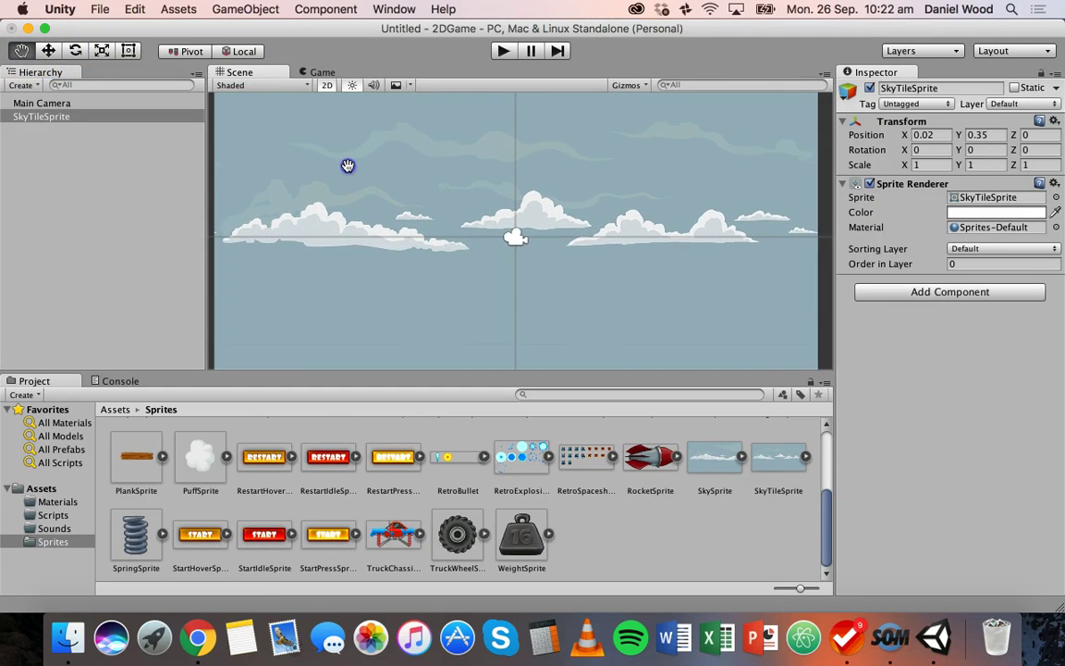
{"action": "left_click", "coordinate": [48, 51]}
{"action": "mouse_move", "coordinate": [580, 227]}
{"action": "left_mouse_down"}
{"action": "mouse_move", "coordinate": [593, 232]}
{"action": "mouse_move", "coordinate": [528, 166]}
{"action": "mouse_move", "coordinate": [597, 232]}
{"action": "mouse_move", "coordinate": [586, 233]}
{"action": "left_mouse_up"}
{"action": "left_click", "coordinate": [219, 72]}
{"action": "left_click", "coordinate": [49, 53]}
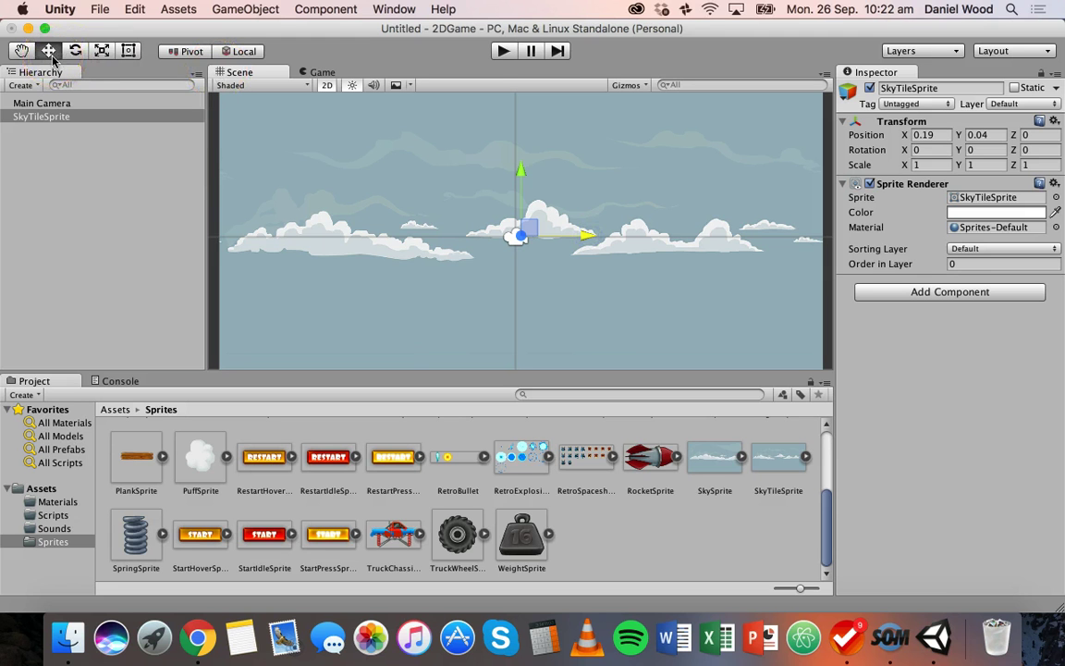
{"action": "left_click", "coordinate": [77, 51]}
{"action": "mouse_move", "coordinate": [549, 166]}
{"action": "left_mouse_down"}
{"action": "mouse_move", "coordinate": [570, 207]}
{"action": "mouse_move", "coordinate": [557, 174]}
{"action": "mouse_move", "coordinate": [502, 166]}
{"action": "mouse_move", "coordinate": [547, 173]}
{"action": "left_mouse_up"}
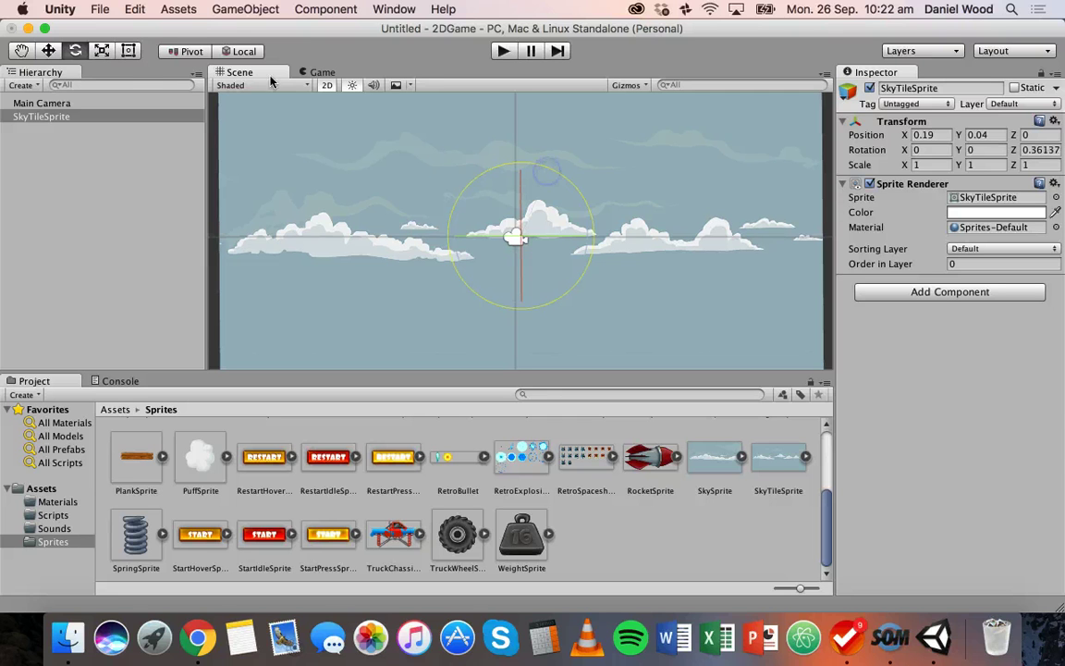
Step: Scale the sky sprite to X 1.0627, Y 1.33288, Z 1.08933 with the Scale handles
{"action": "left_click", "coordinate": [102, 50]}
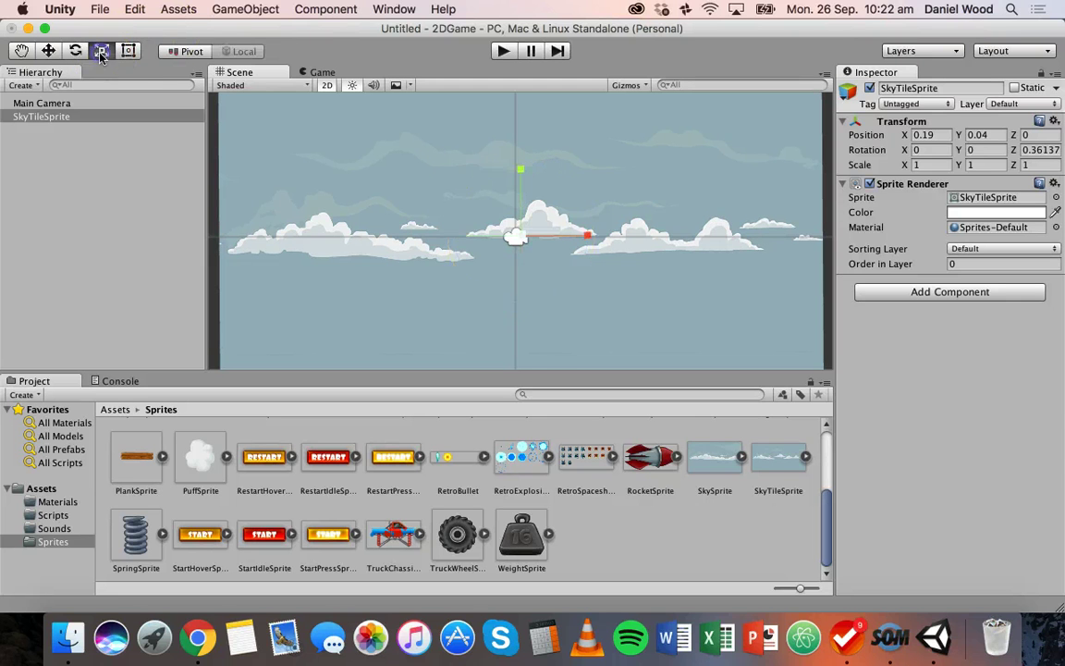
{"action": "left_click_drag", "start_coordinate": [542, 222], "coordinate": [522, 236]}
{"action": "mouse_move", "coordinate": [519, 239]}
{"action": "left_mouse_down"}
{"action": "mouse_move", "coordinate": [501, 258]}
{"action": "mouse_move", "coordinate": [587, 131]}
{"action": "mouse_move", "coordinate": [524, 243]}
{"action": "mouse_move", "coordinate": [533, 232]}
{"action": "left_mouse_up"}
{"action": "left_click", "coordinate": [520, 170]}
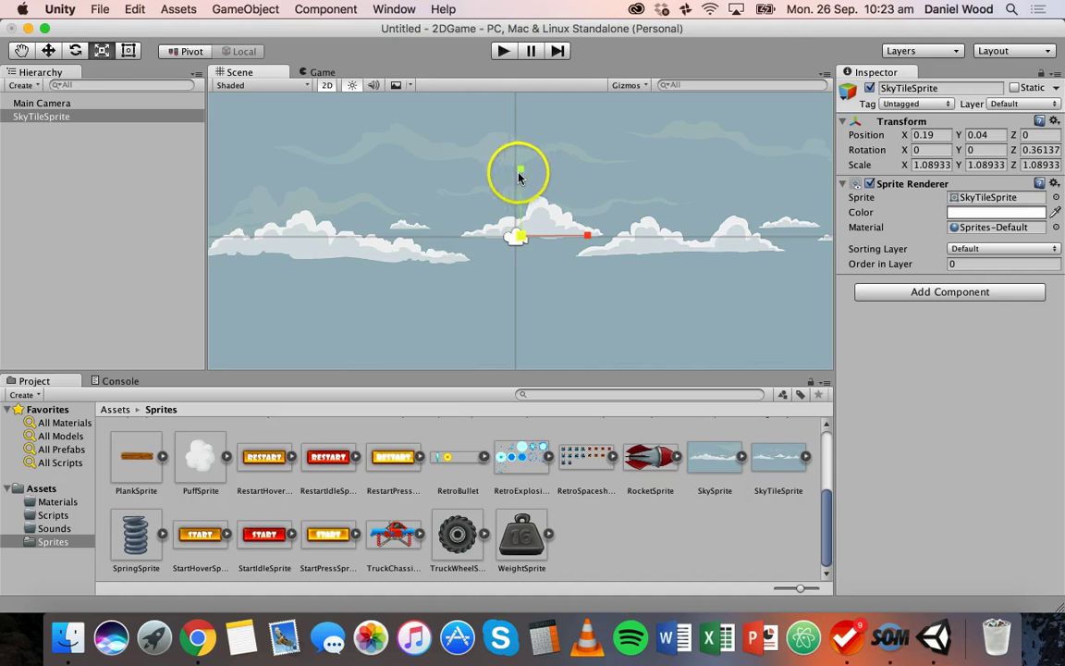
{"action": "left_click", "coordinate": [521, 170]}
{"action": "mouse_move", "coordinate": [521, 170]}
{"action": "left_mouse_down"}
{"action": "mouse_move", "coordinate": [533, 95]}
{"action": "mouse_move", "coordinate": [532, 216]}
{"action": "mouse_move", "coordinate": [533, 111]}
{"action": "mouse_move", "coordinate": [521, 209]}
{"action": "mouse_move", "coordinate": [537, 146]}
{"action": "mouse_move", "coordinate": [536, 155]}
{"action": "left_mouse_up"}
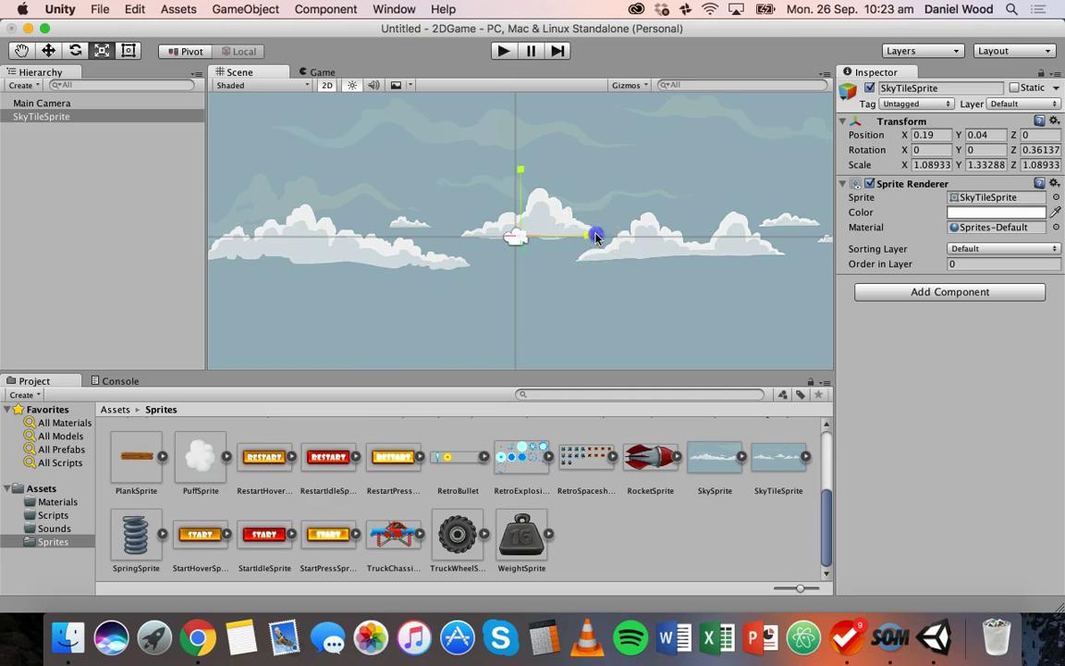
{"action": "mouse_move", "coordinate": [595, 237]}
{"action": "left_mouse_down"}
{"action": "mouse_move", "coordinate": [637, 230]}
{"action": "mouse_move", "coordinate": [568, 231]}
{"action": "mouse_move", "coordinate": [584, 230]}
{"action": "left_mouse_up"}
{"action": "left_click", "coordinate": [512, 213]}
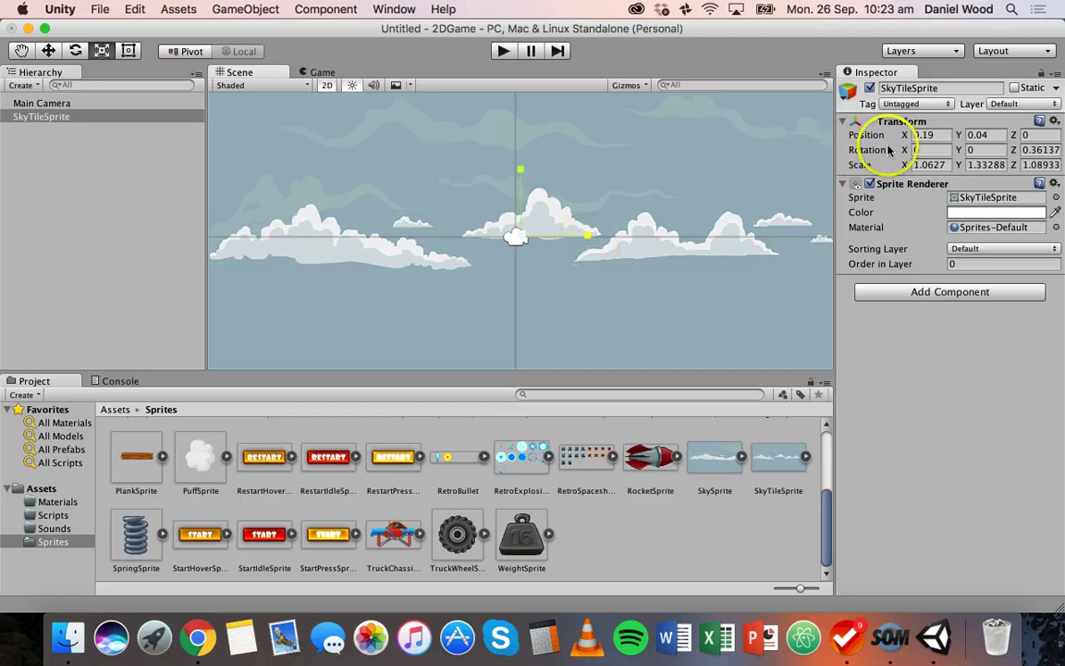
{"action": "left_click", "coordinate": [48, 50]}
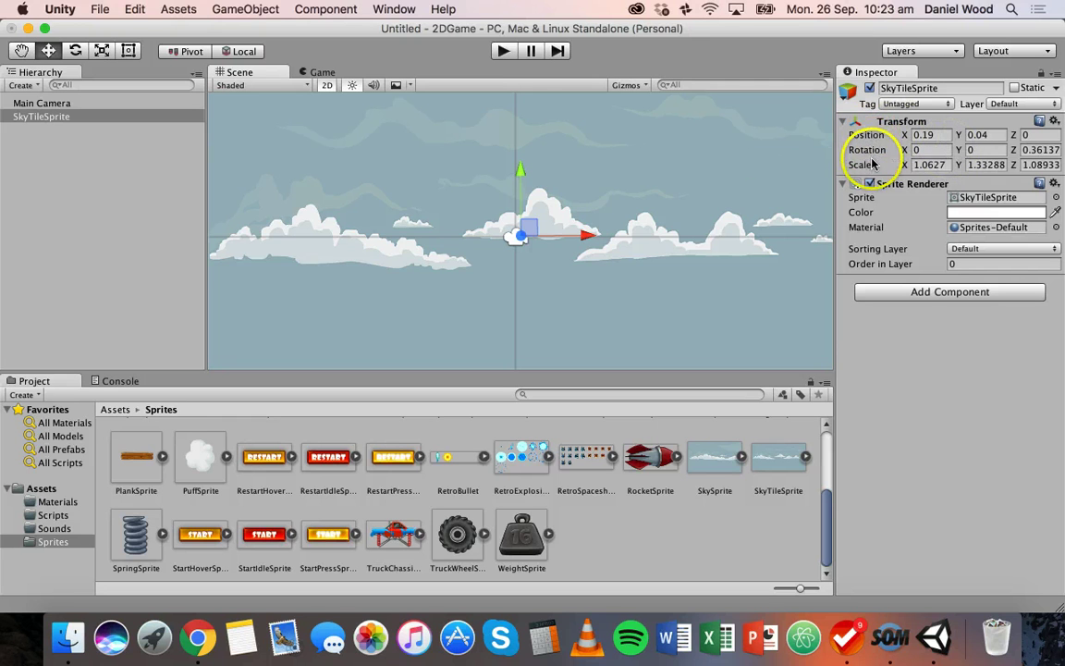
{"action": "left_click", "coordinate": [934, 135]}
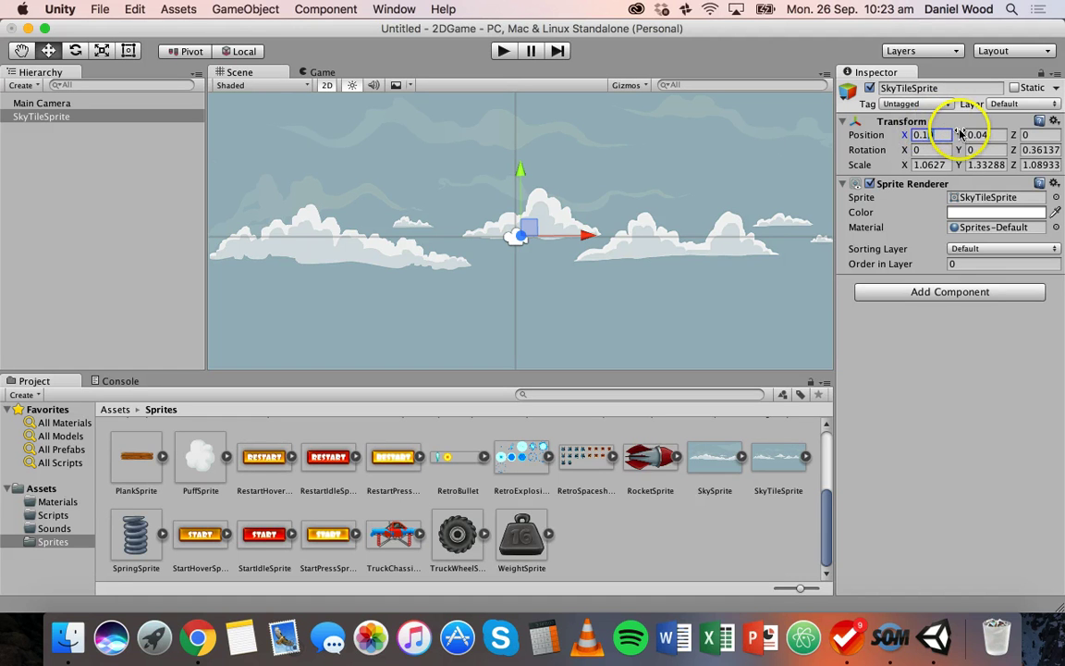
Step: Set the sky sprite's Transform Position X and Y to 0
{"action": "left_click", "coordinate": [944, 134]}
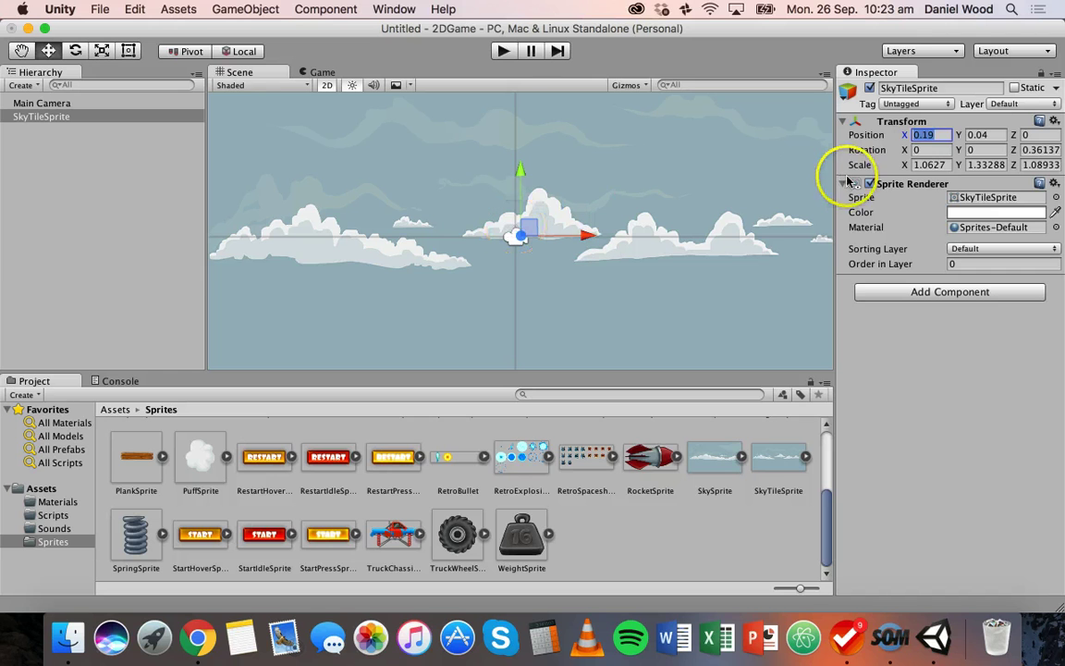
{"action": "type", "text": "0"}
{"action": "left_click", "coordinate": [963, 136]}
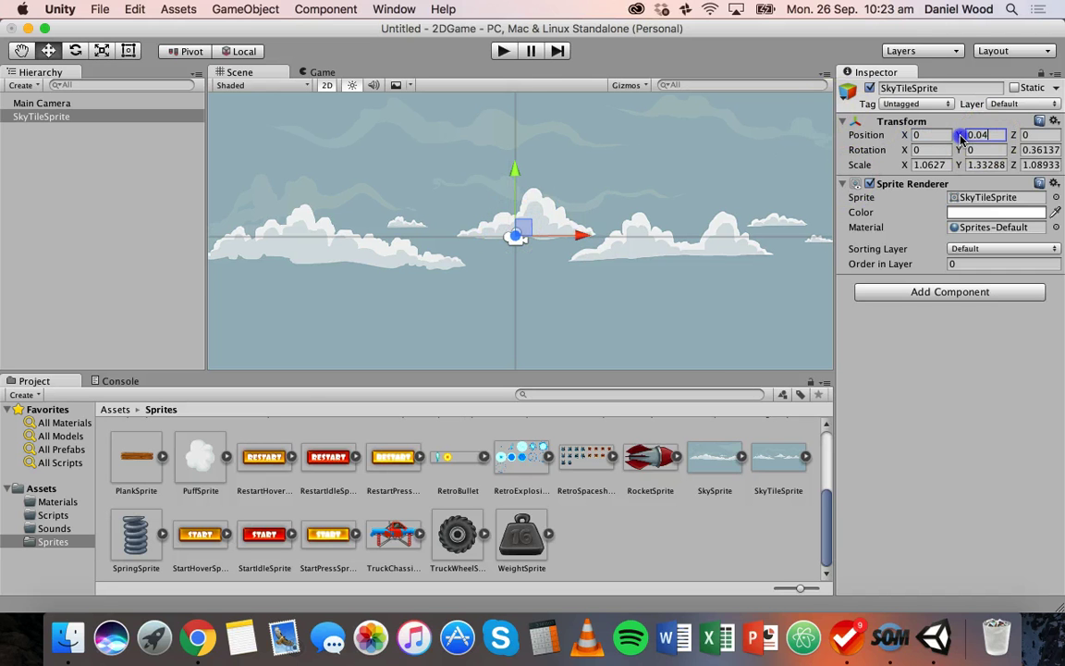
{"action": "type", "text": "0"}
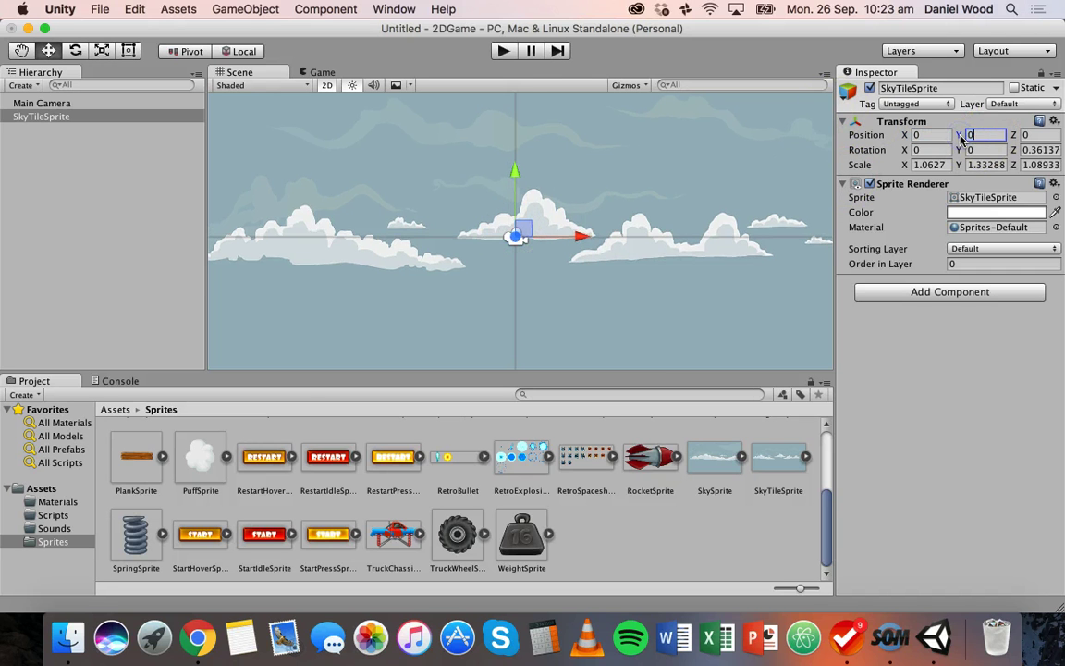
Step: Try -5 and 5 Position offsets, revert them, and select the Rotation Y and Z fields
{"action": "left_click", "coordinate": [911, 136]}
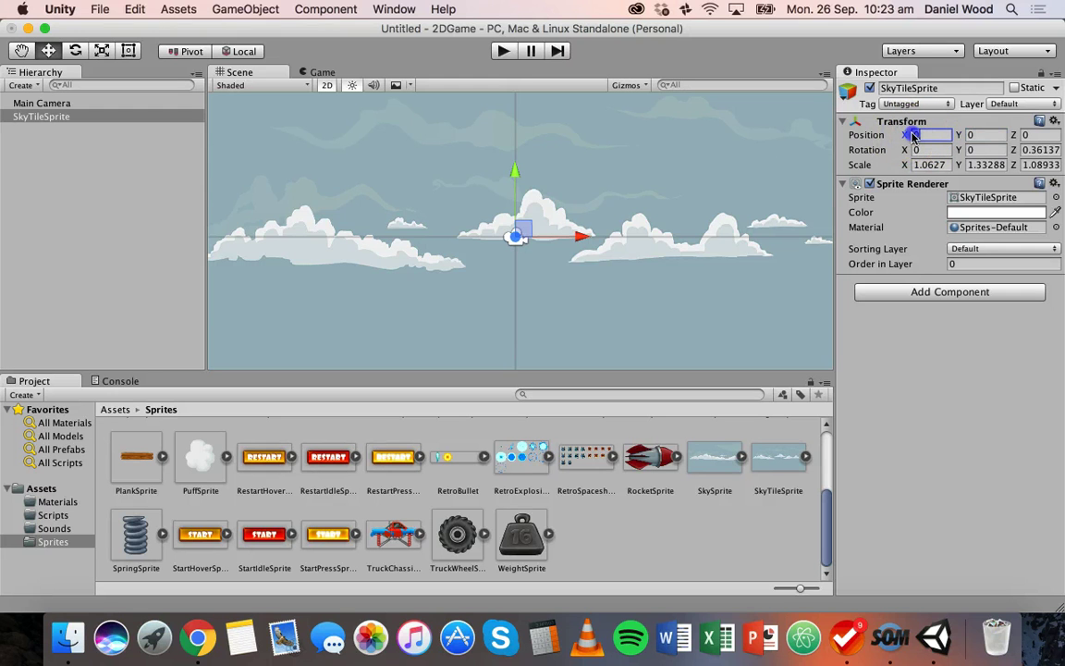
{"action": "type", "text": "-5"}
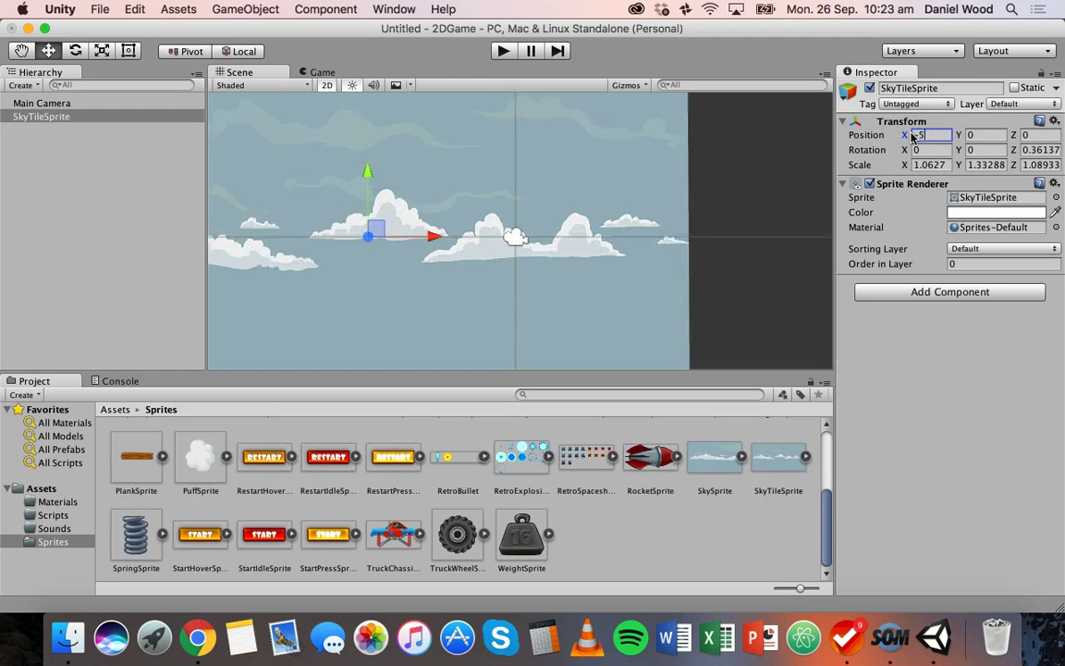
{"action": "key", "text": "BackSpace"}
{"action": "key", "text": "BackSpace"}
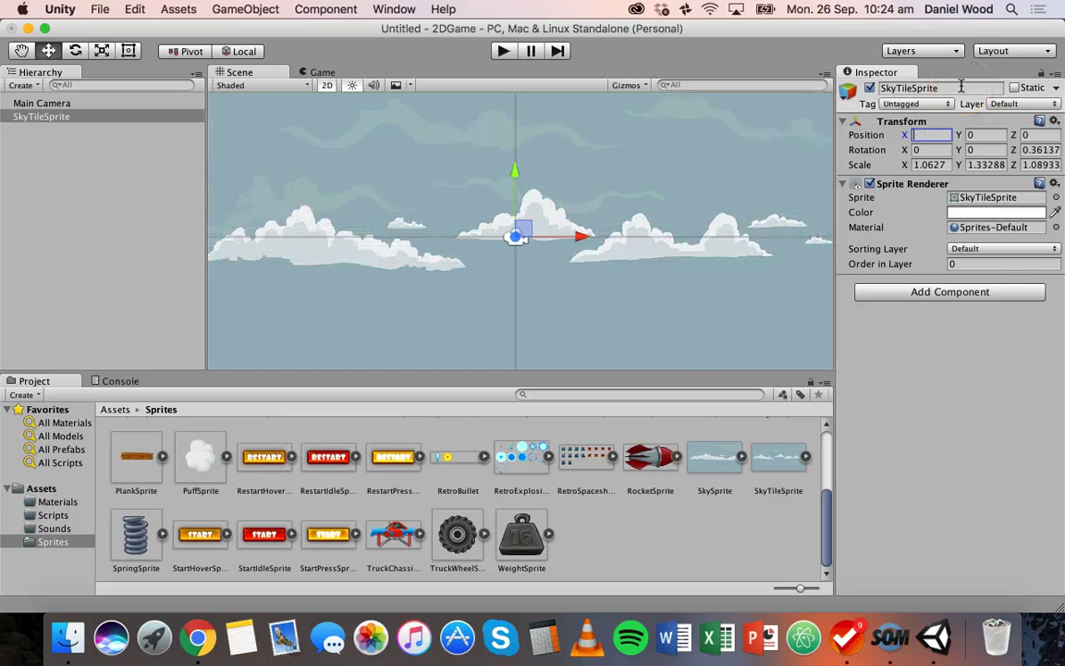
{"action": "type", "text": "5"}
{"action": "key", "text": "BackSpace"}
{"action": "left_click", "coordinate": [995, 135]}
{"action": "type", "text": "-5"}
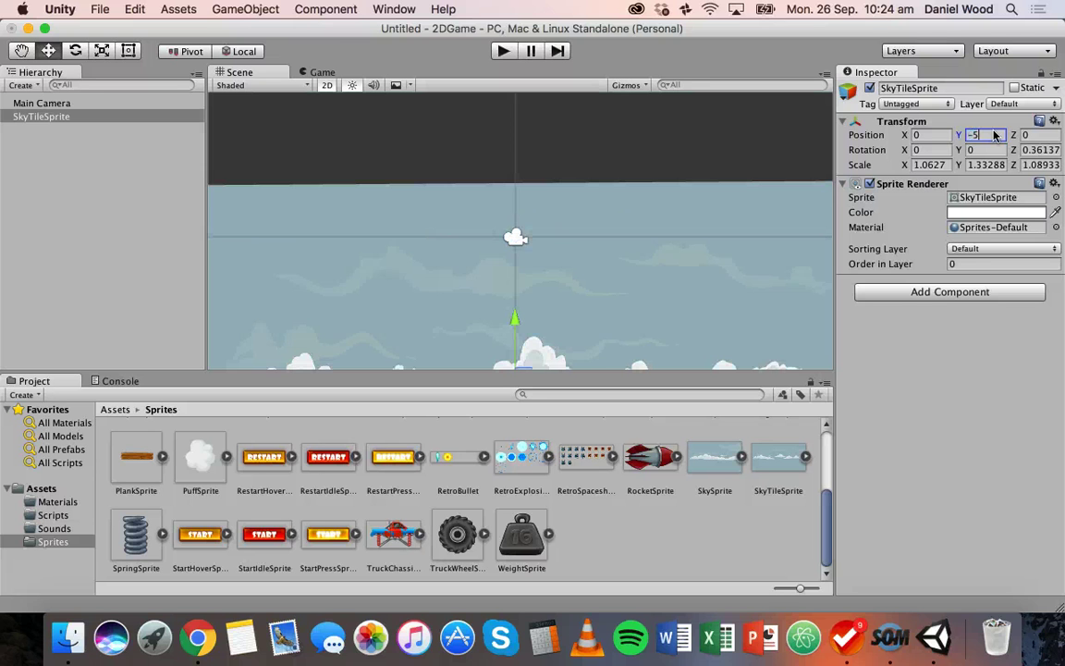
{"action": "key", "text": "BackSpace"}
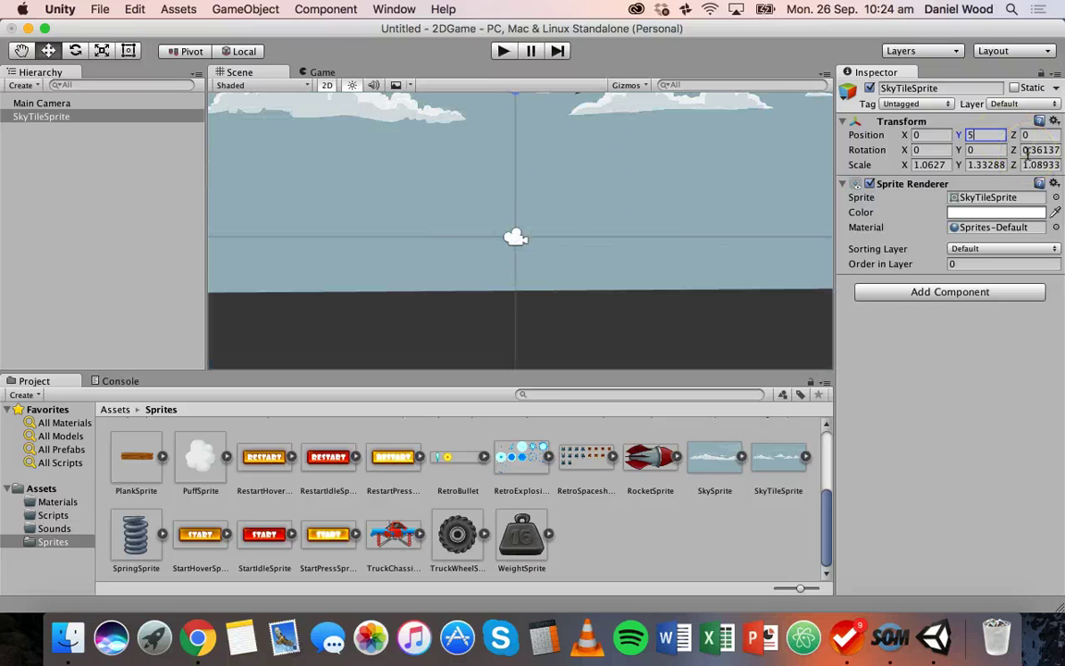
{"action": "left_click", "coordinate": [1027, 192]}
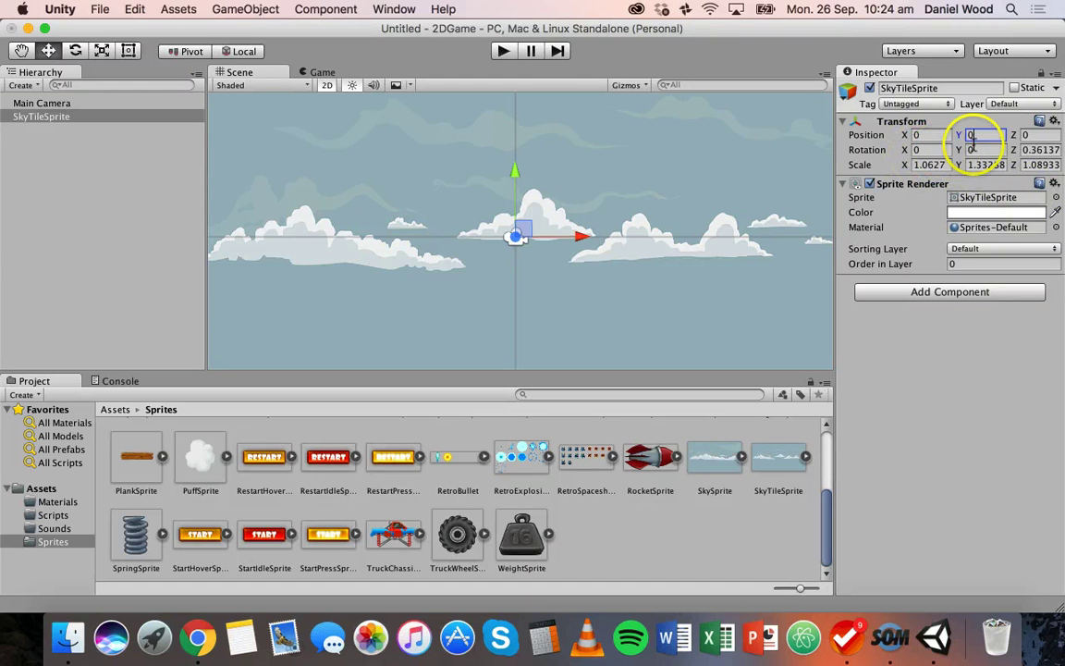
{"action": "left_click", "coordinate": [982, 150]}
{"action": "left_click", "coordinate": [1025, 149]}
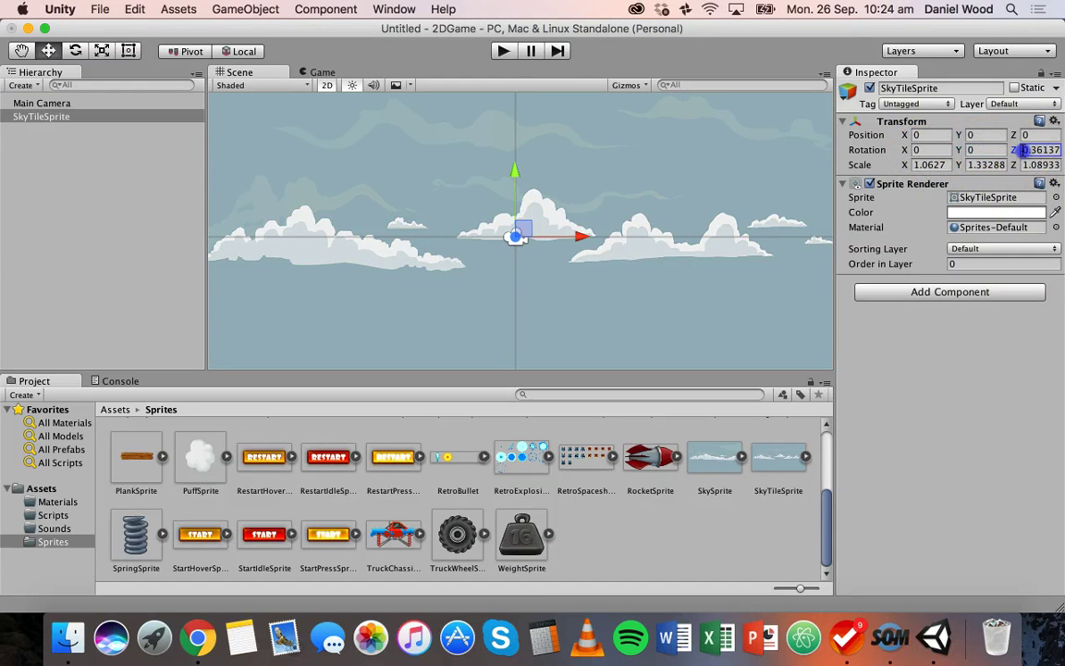
Step: Set the SkyTileSprite's Z rotation to 0 so the cloud tile sits level
{"action": "type", "text": "0"}
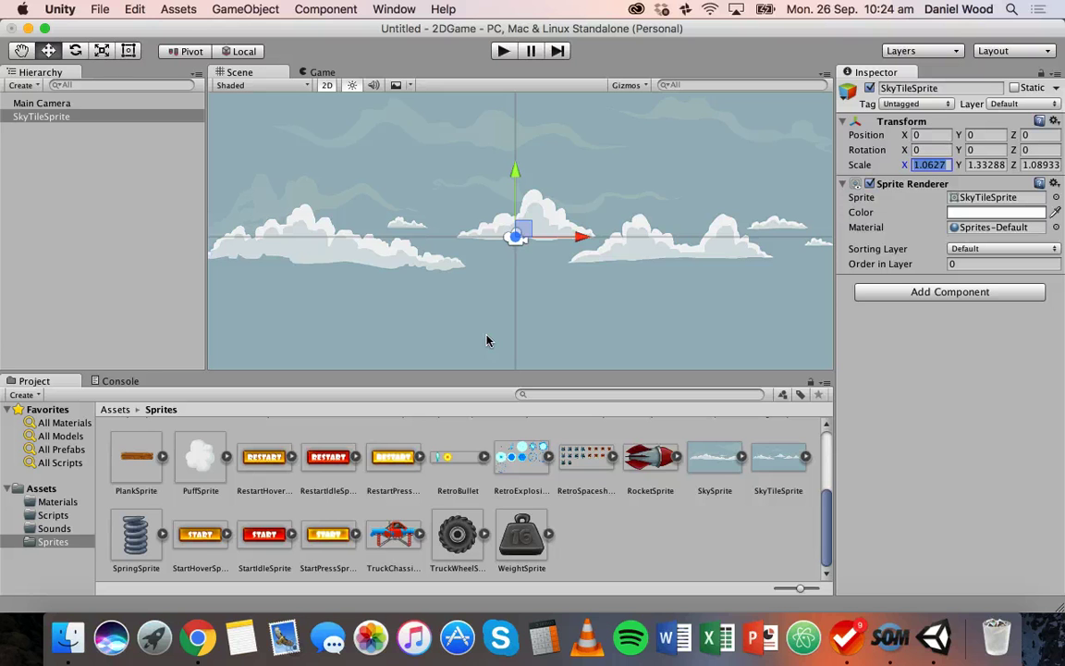
Step: Add a GrassThinSprite to the scene and move it left to about X -5.35
{"action": "scroll", "coordinate": [370, 518], "scroll_direction": "up", "scroll_amount": 5}
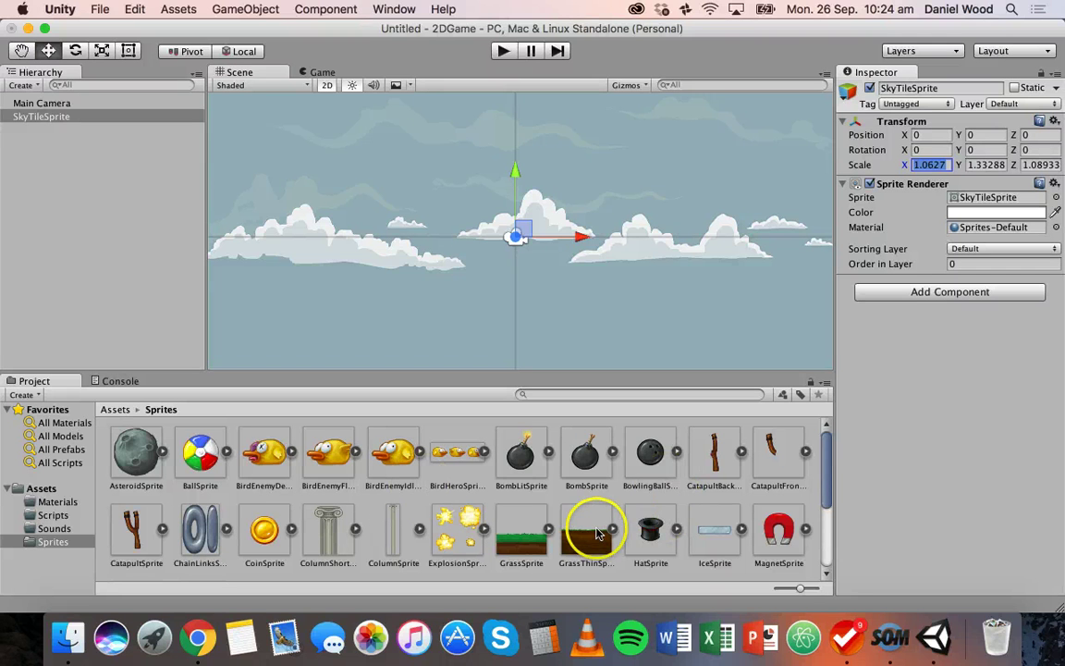
{"action": "left_click_drag", "start_coordinate": [587, 532], "coordinate": [366, 326]}
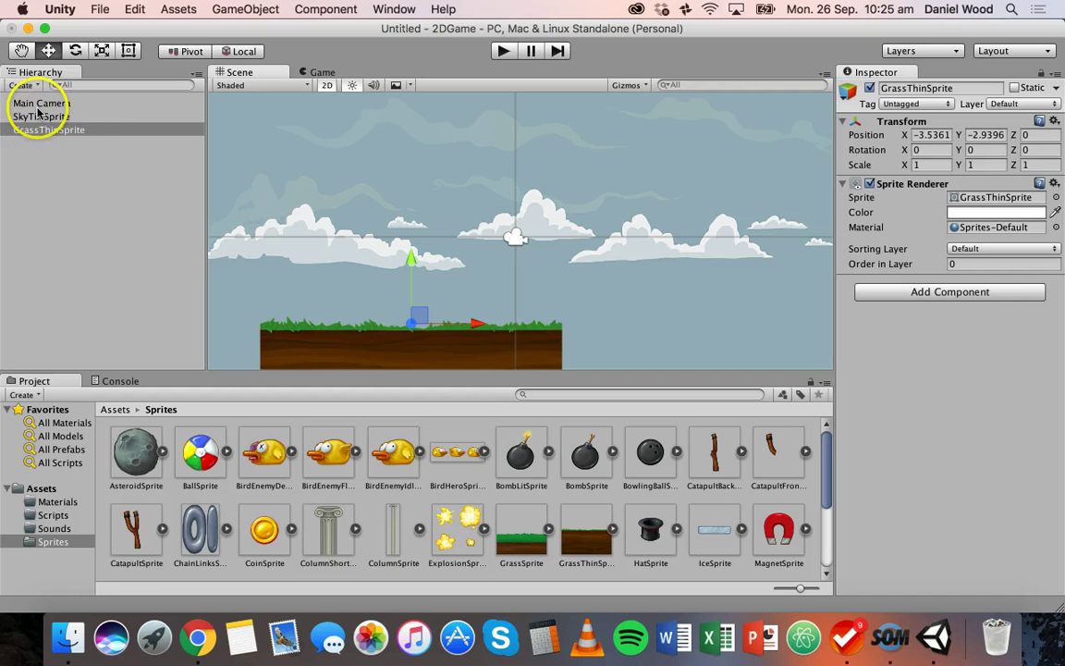
{"action": "left_click", "coordinate": [56, 131]}
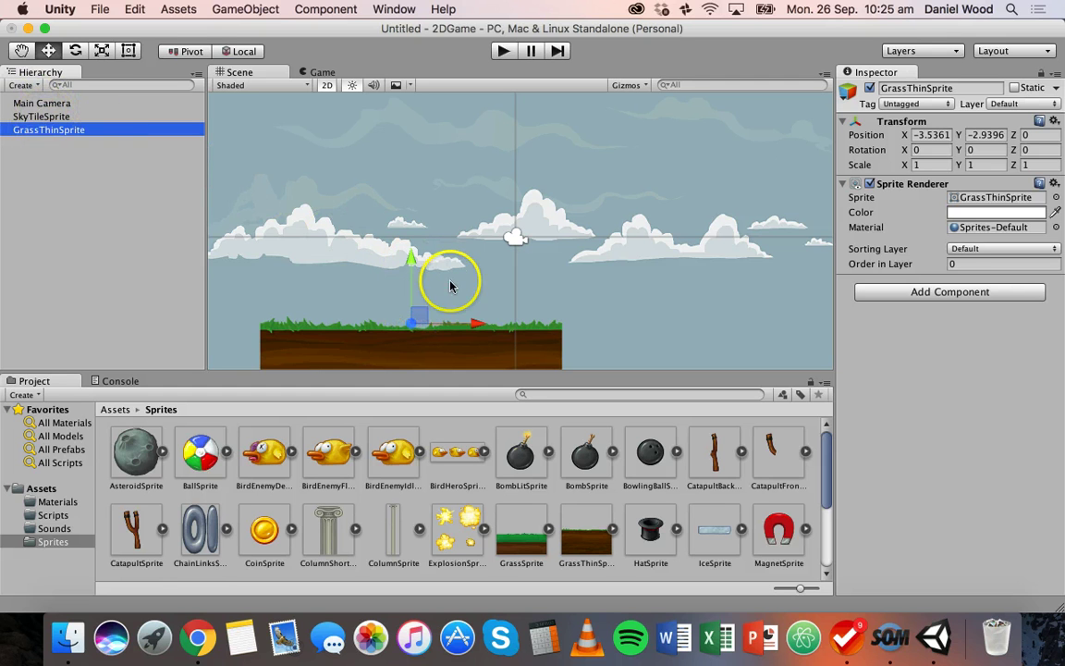
{"action": "left_click_drag", "start_coordinate": [479, 328], "coordinate": [426, 319]}
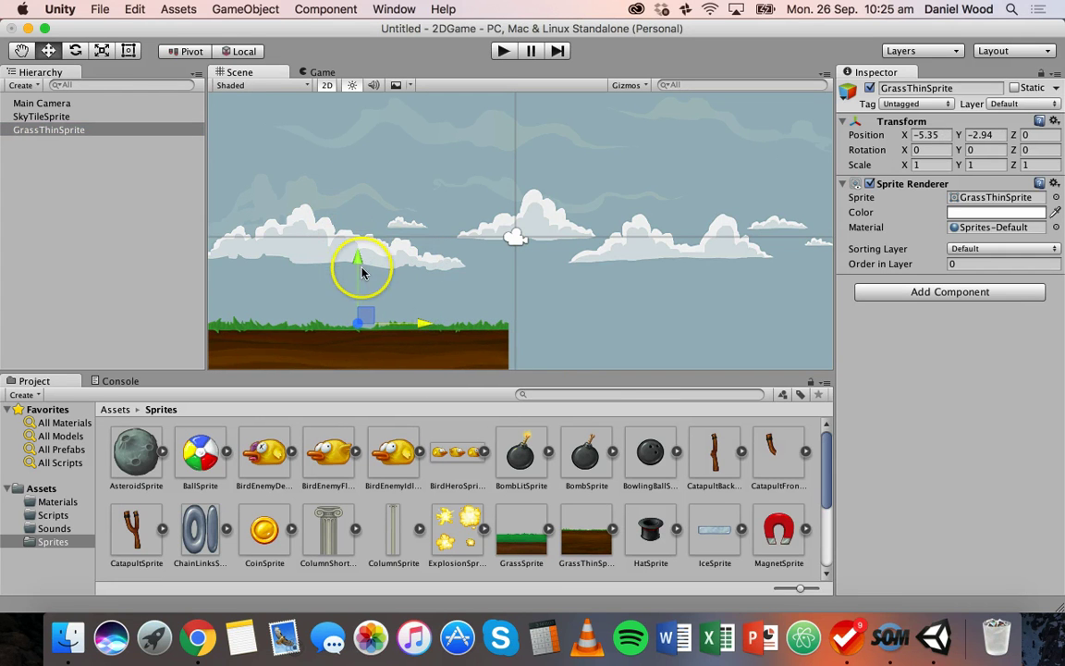
Step: Scale the grass strip to 1.32193 and position it at X -3.82, Y -2.29
{"action": "left_click", "coordinate": [102, 50]}
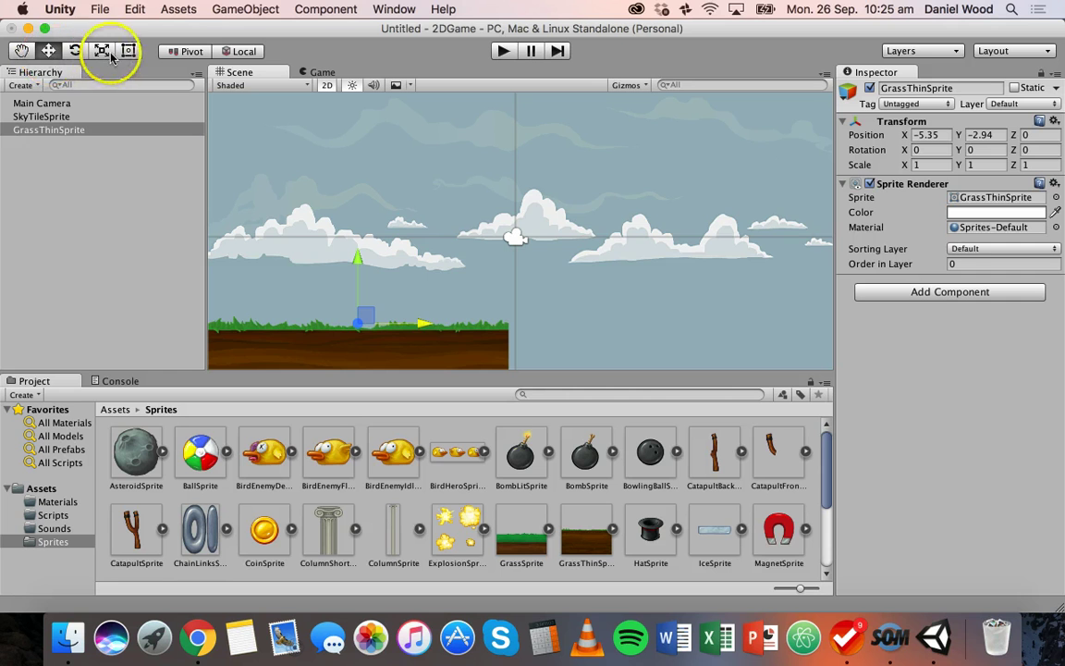
{"action": "left_click_drag", "start_coordinate": [360, 327], "coordinate": [380, 311]}
{"action": "left_click", "coordinate": [50, 51]}
{"action": "mouse_move", "coordinate": [357, 255]}
{"action": "left_mouse_down"}
{"action": "mouse_move", "coordinate": [373, 210]}
{"action": "mouse_move", "coordinate": [361, 164]}
{"action": "mouse_move", "coordinate": [357, 235]}
{"action": "left_mouse_up"}
{"action": "left_click", "coordinate": [453, 304]}
{"action": "mouse_move", "coordinate": [453, 304]}
{"action": "left_mouse_down"}
{"action": "mouse_move", "coordinate": [423, 302]}
{"action": "mouse_move", "coordinate": [487, 304]}
{"action": "mouse_move", "coordinate": [466, 309]}
{"action": "left_mouse_up"}
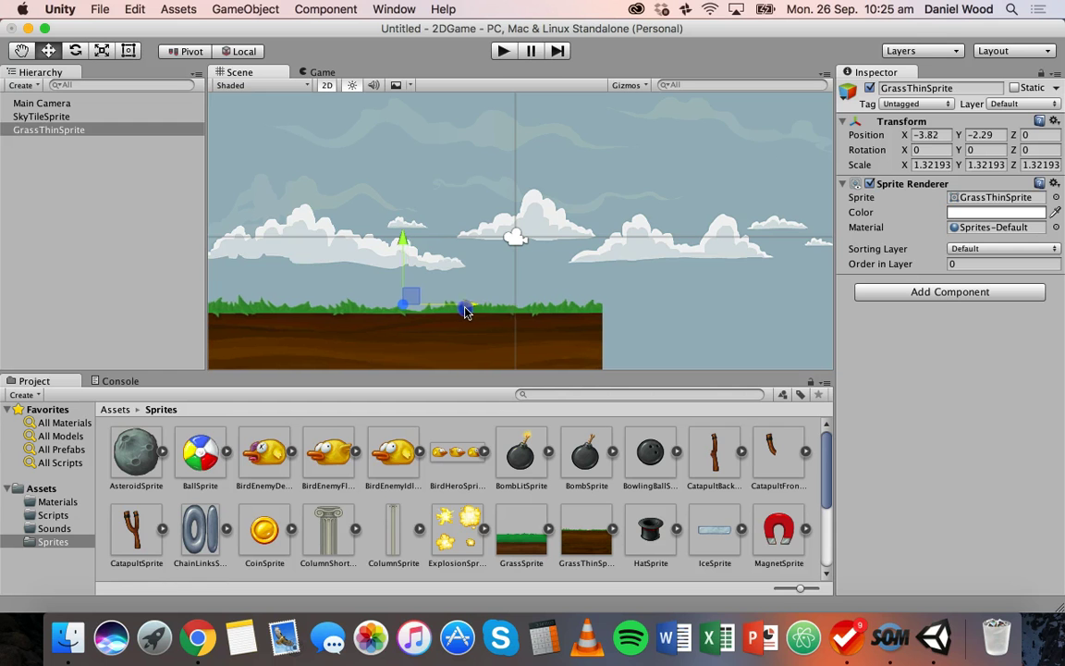
{"action": "left_click", "coordinate": [335, 338]}
Step: Duplicate the grass as GrassThinSprite 1 at X 9.7, then add a BallSprite
{"action": "key", "text": "super+d"}
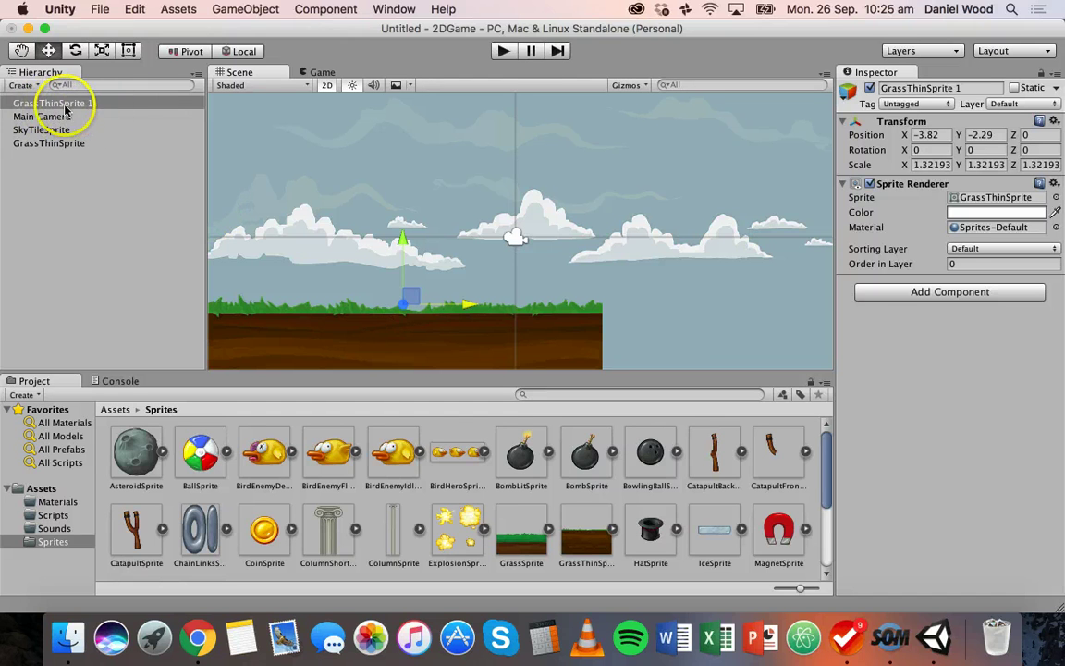
{"action": "left_click_drag", "start_coordinate": [44, 108], "coordinate": [67, 138]}
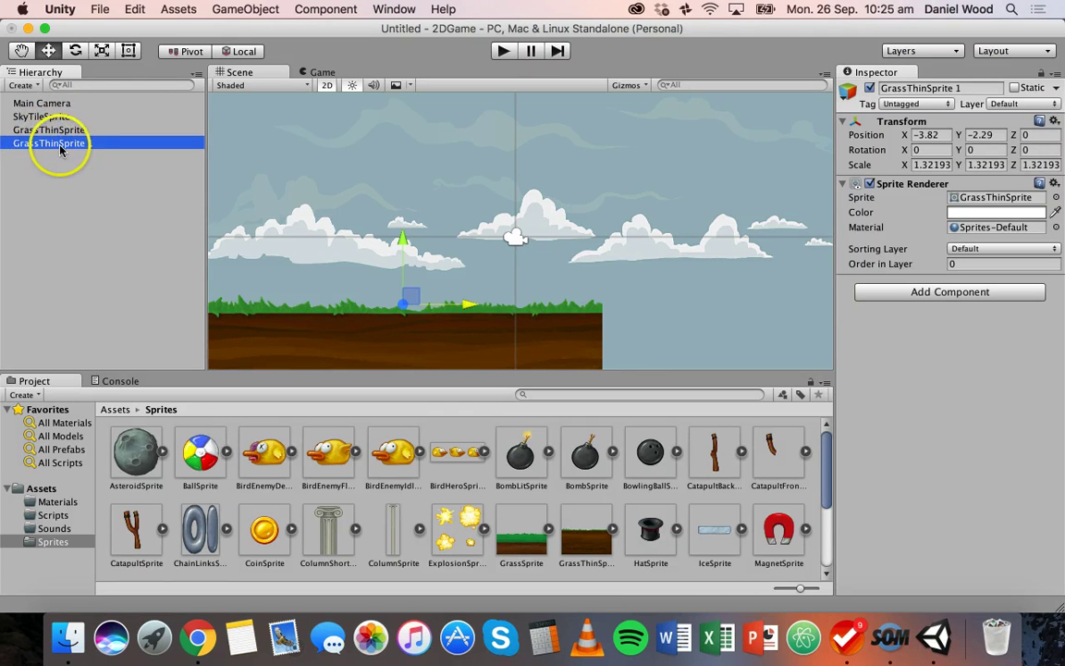
{"action": "left_click_drag", "start_coordinate": [473, 307], "coordinate": [867, 325]}
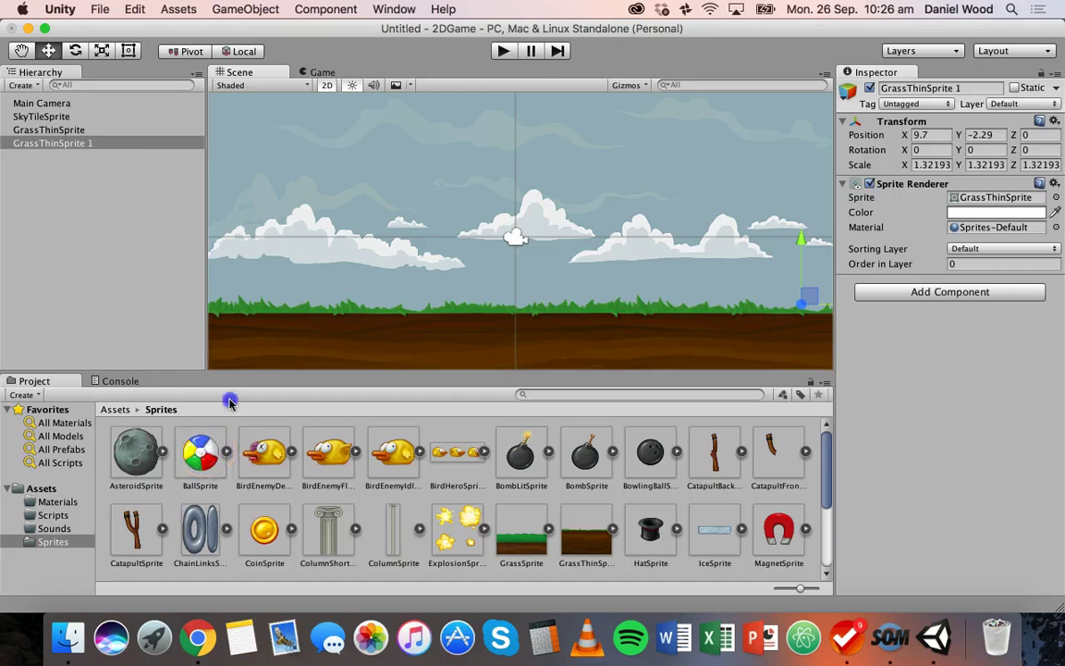
{"action": "left_click_drag", "start_coordinate": [230, 402], "coordinate": [301, 159]}
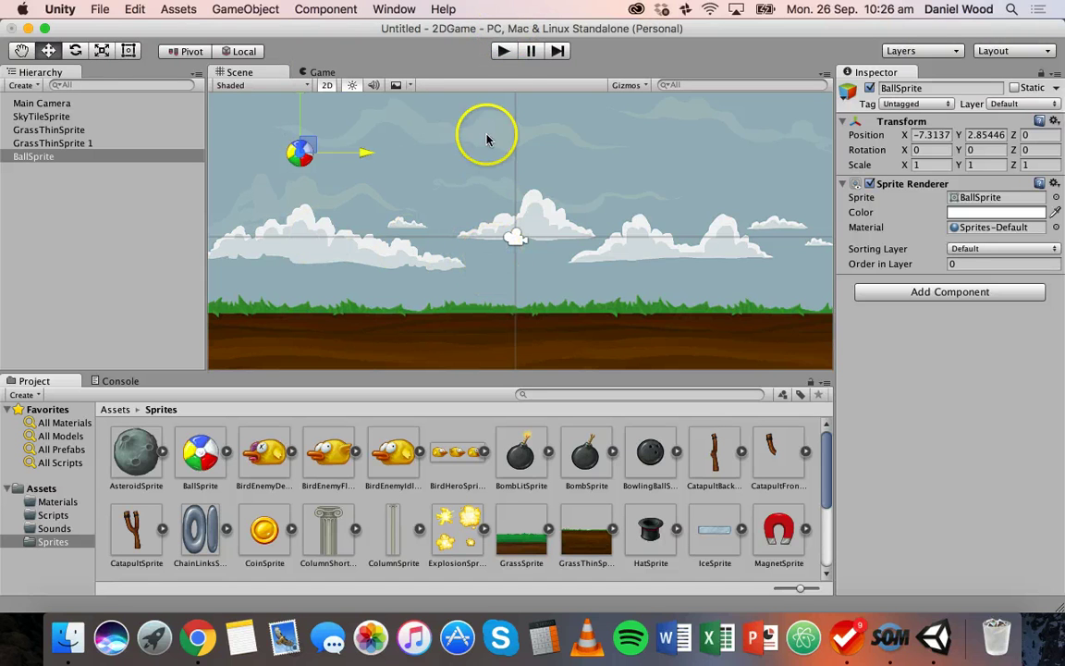
Step: Play-test the scene, then show the Game view with Main Camera selected
{"action": "left_click", "coordinate": [503, 52]}
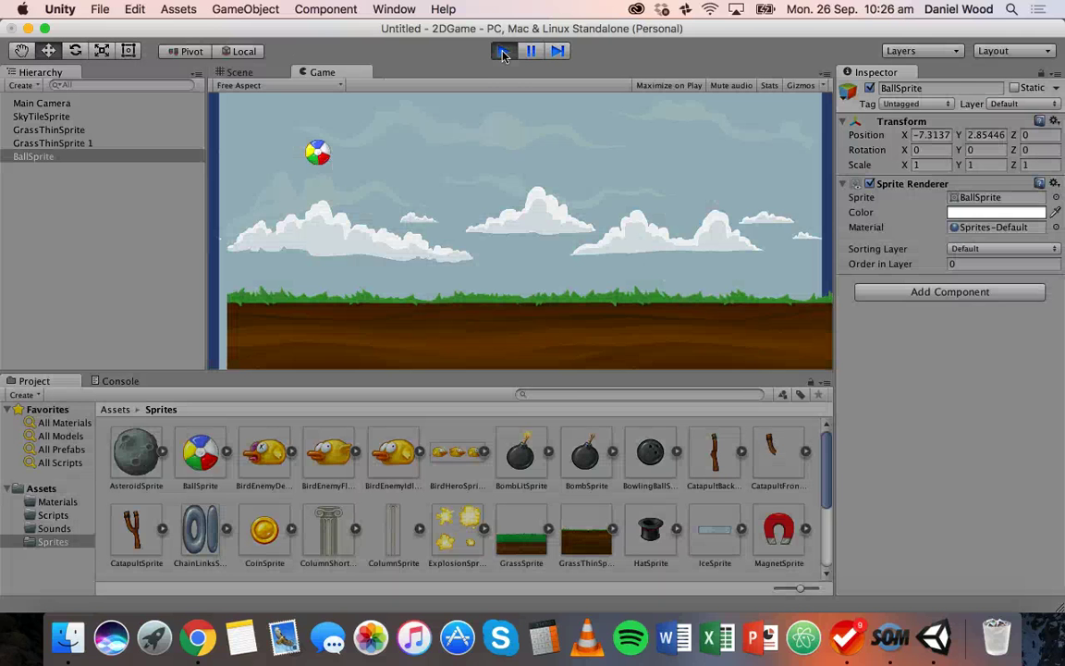
{"action": "left_click", "coordinate": [504, 54]}
{"action": "left_click", "coordinate": [505, 52]}
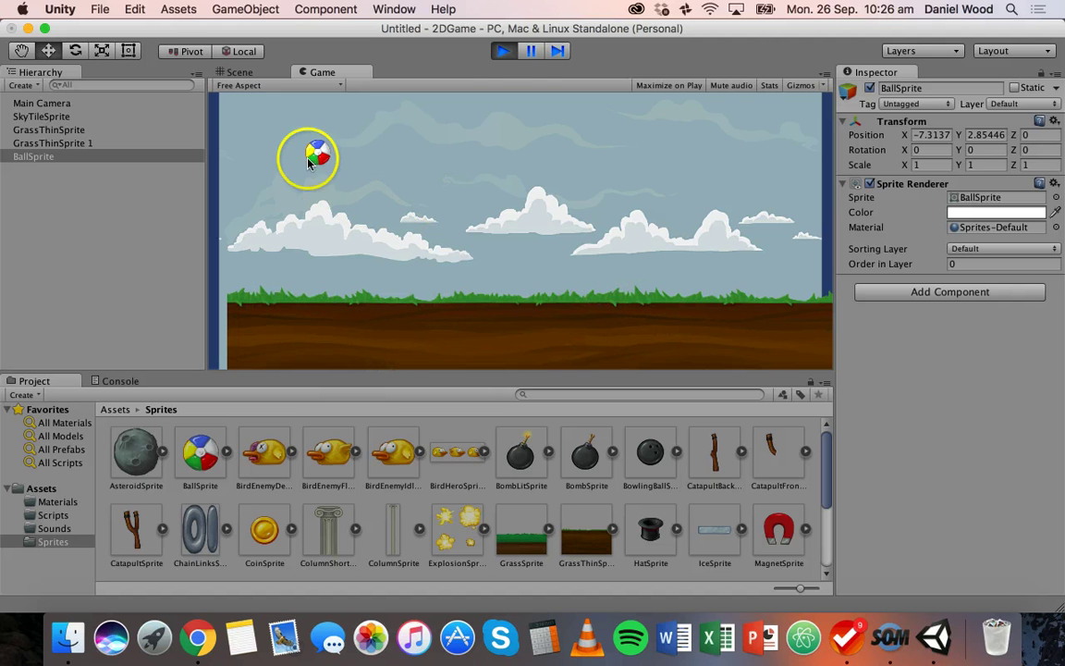
{"action": "left_click", "coordinate": [504, 51]}
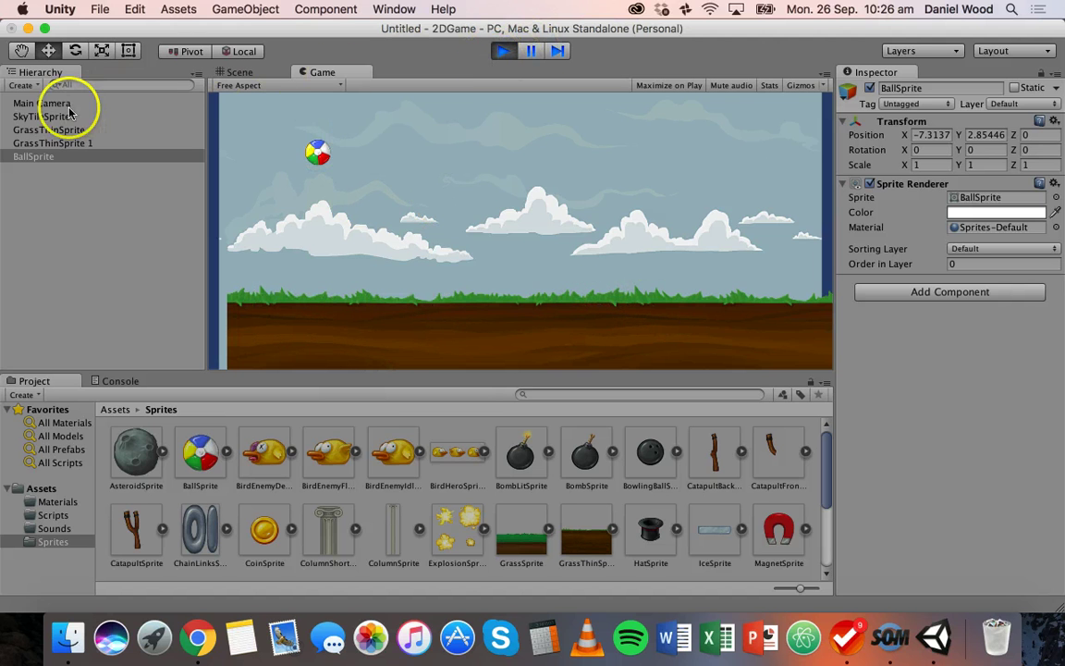
{"action": "left_click", "coordinate": [504, 51]}
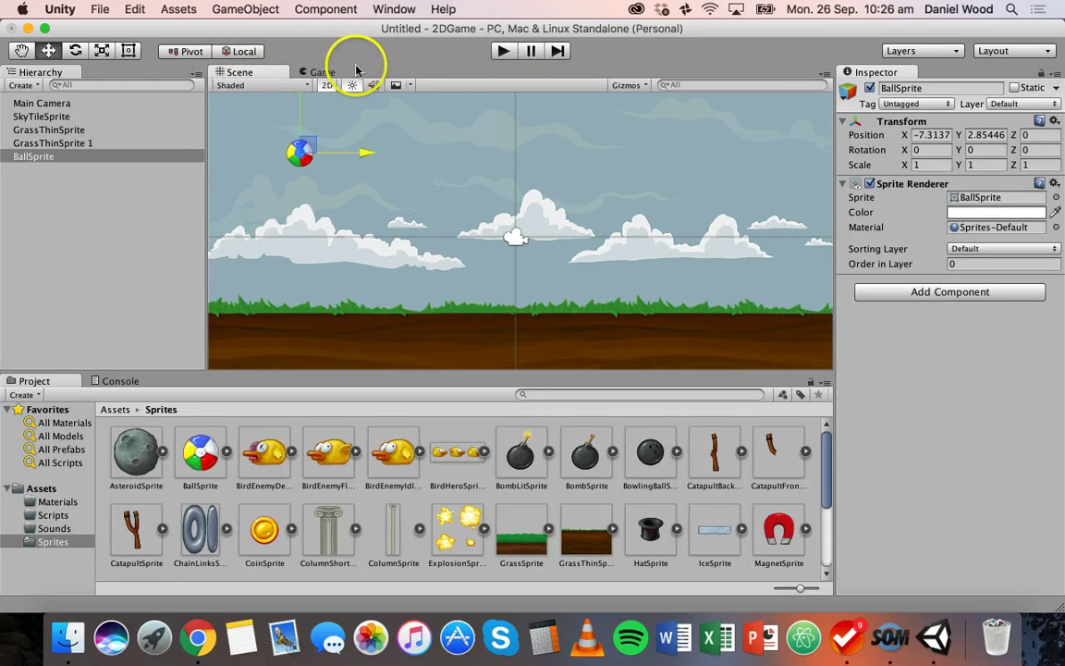
{"action": "left_click", "coordinate": [321, 73]}
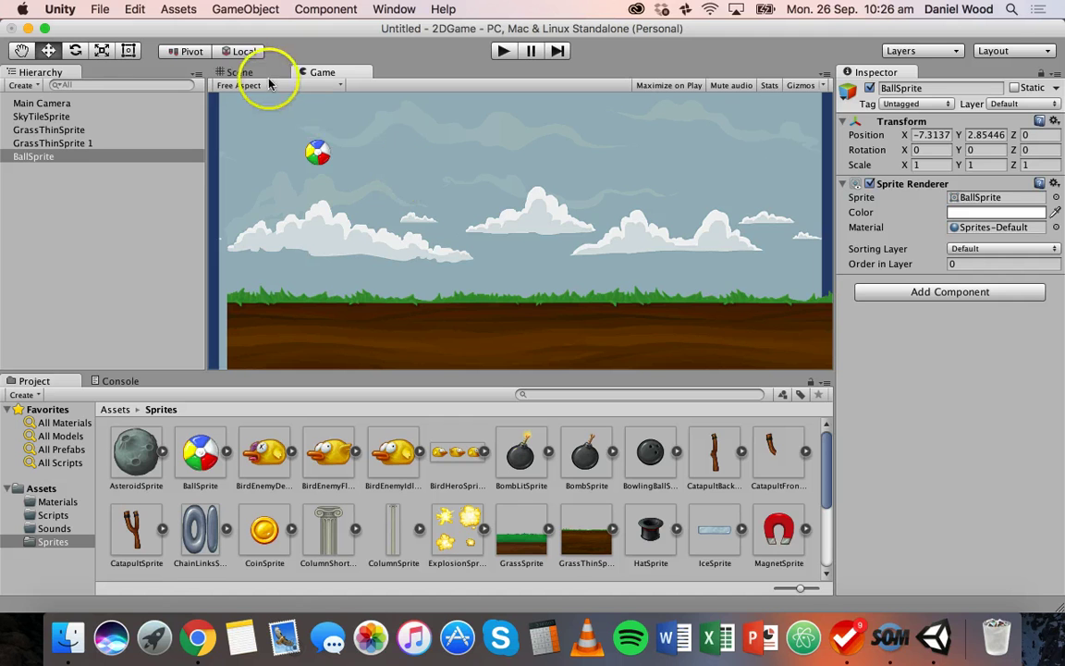
{"action": "left_click", "coordinate": [62, 103]}
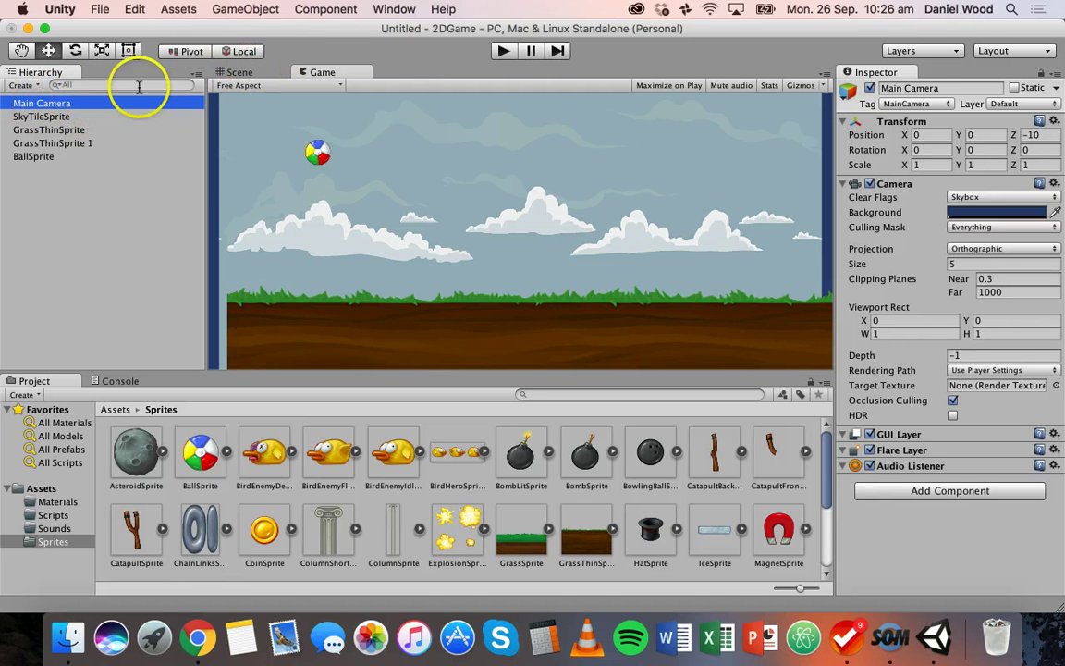
Step: Enlarge the SkyTileSprite background and raise it to Y 2.16 in the Scene view
{"action": "left_click", "coordinate": [233, 74]}
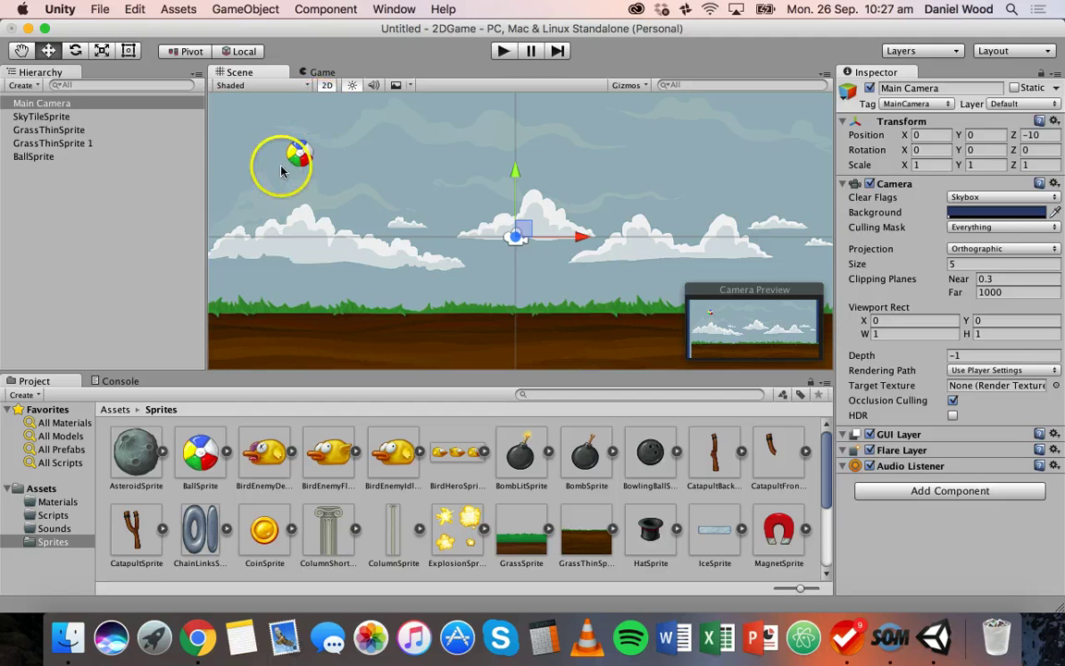
{"action": "left_click", "coordinate": [243, 173]}
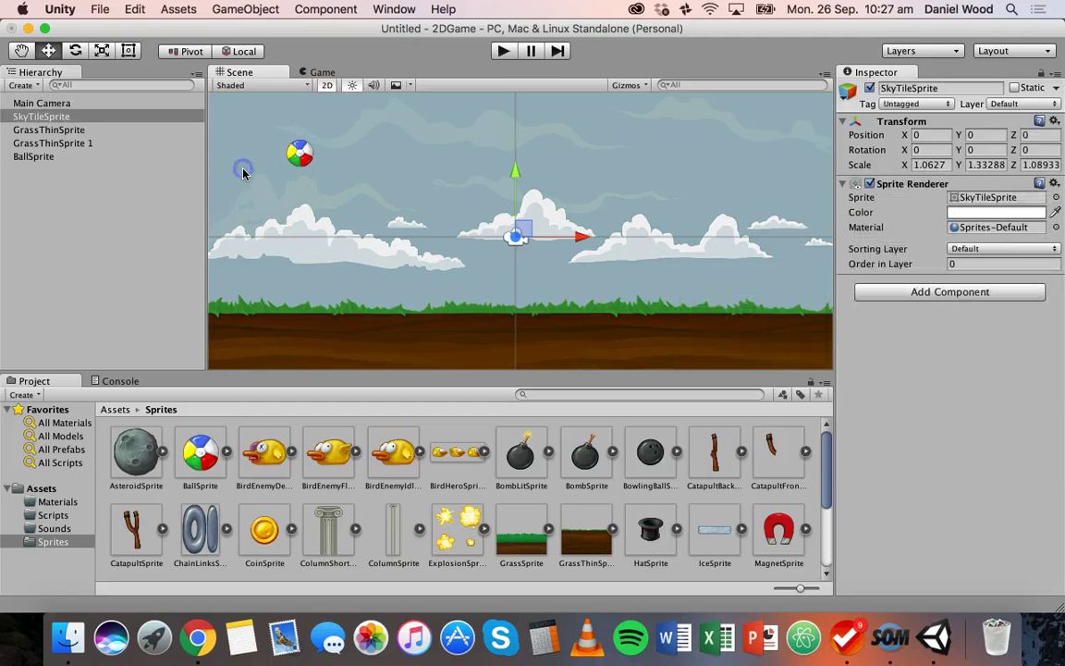
{"action": "left_click", "coordinate": [40, 118]}
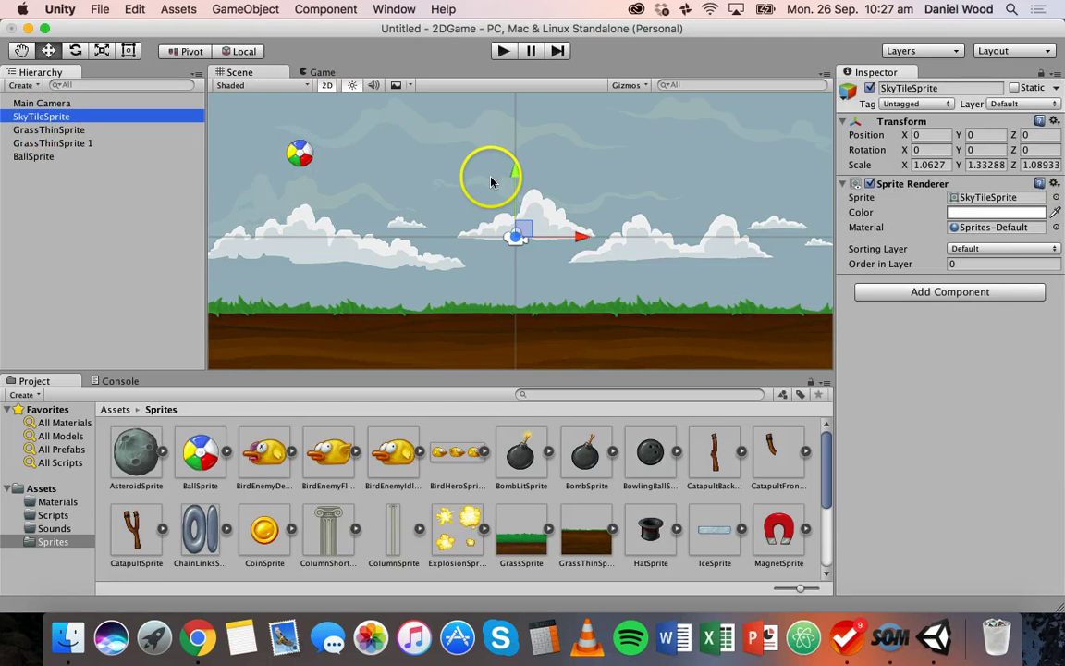
{"action": "left_click", "coordinate": [109, 53]}
{"action": "left_click_drag", "start_coordinate": [516, 237], "coordinate": [524, 238]}
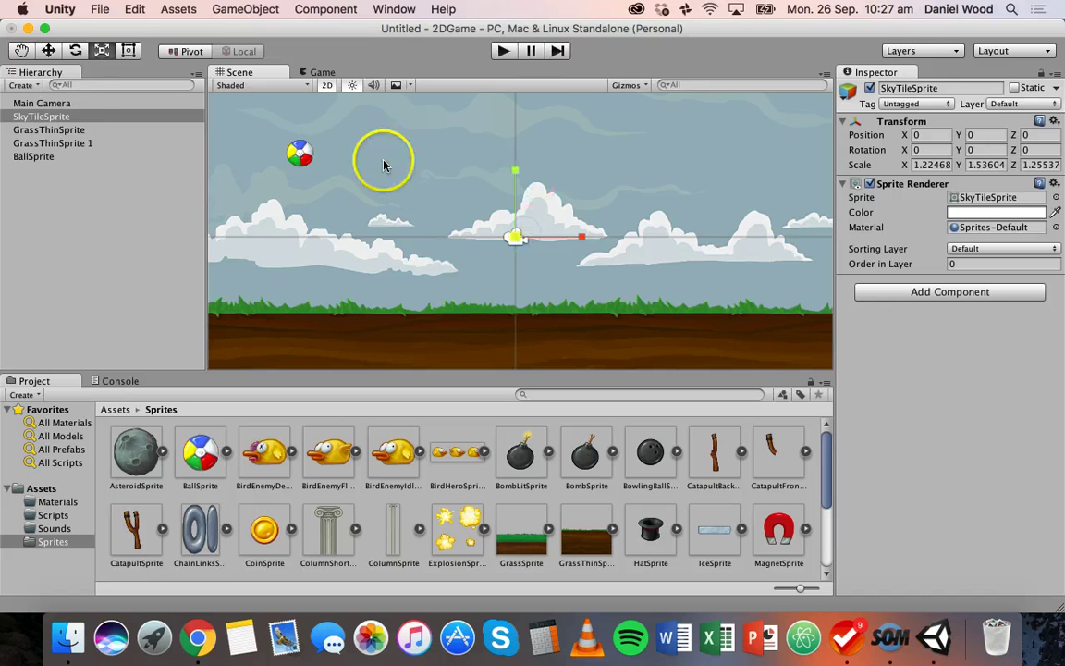
{"action": "left_click", "coordinate": [48, 50]}
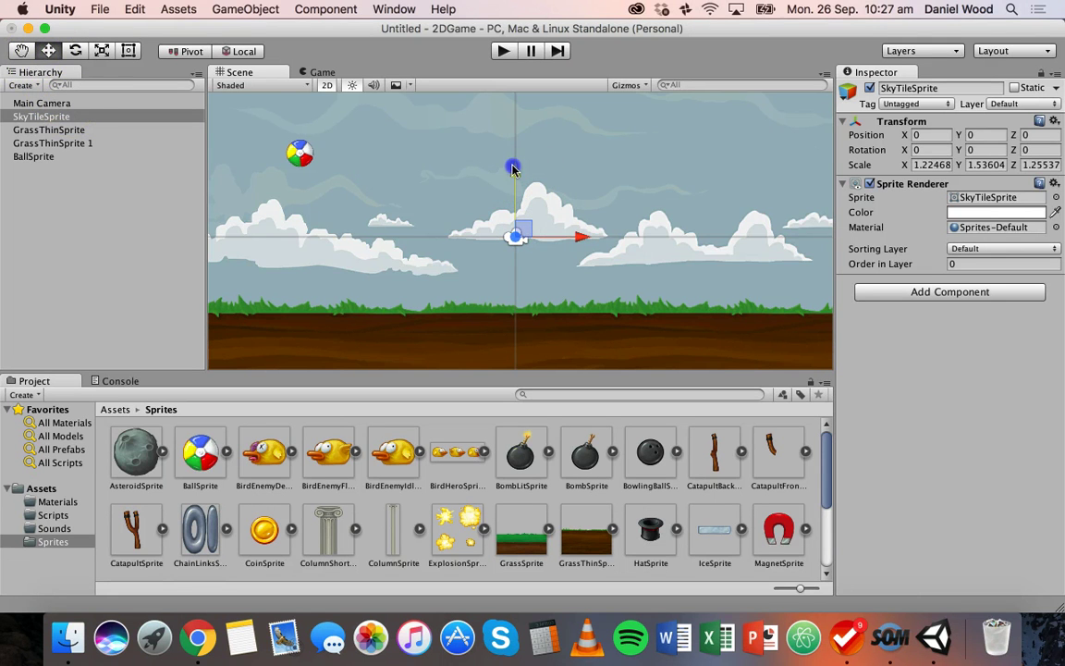
{"action": "left_click_drag", "start_coordinate": [513, 169], "coordinate": [524, 109]}
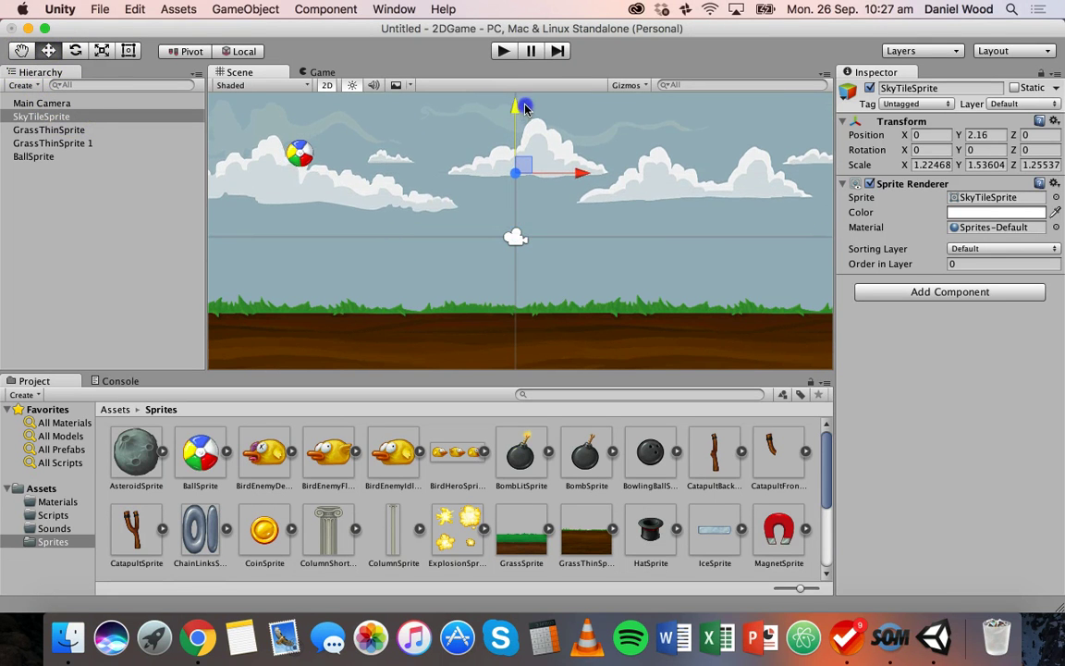
Step: Slide the grass tiles to X -5.1 and X 6.49 so they join, then run the game
{"action": "left_click", "coordinate": [374, 327]}
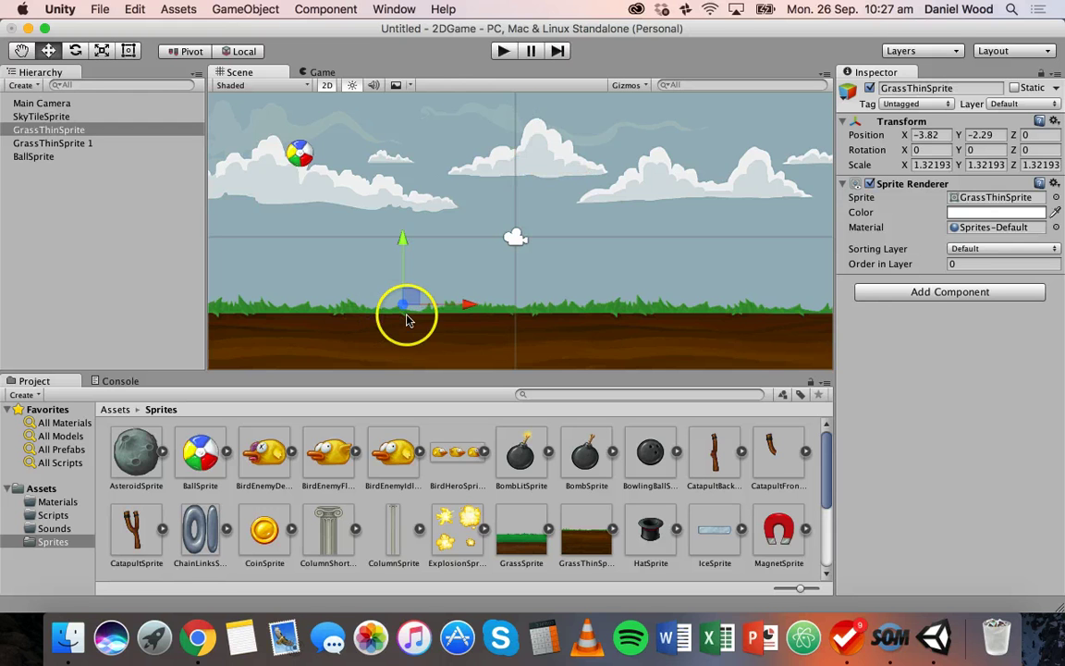
{"action": "scroll", "coordinate": [407, 319], "scroll_direction": "down", "scroll_amount": 3}
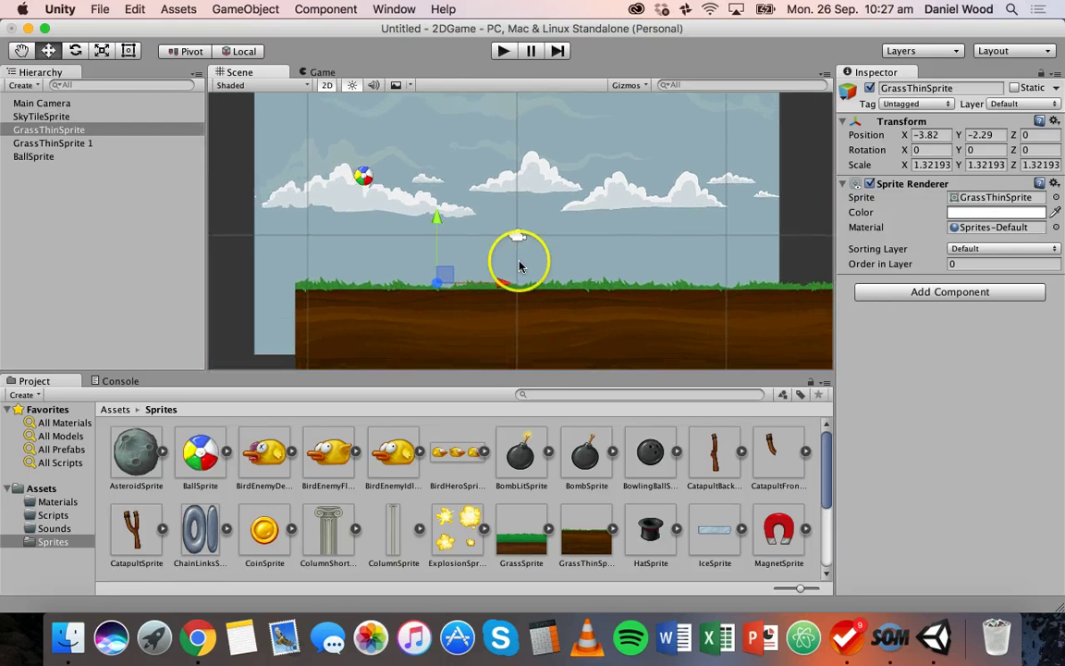
{"action": "scroll", "coordinate": [519, 264], "scroll_direction": "down", "scroll_amount": 1}
{"action": "left_click_drag", "start_coordinate": [505, 286], "coordinate": [440, 285]}
{"action": "left_click", "coordinate": [658, 291]}
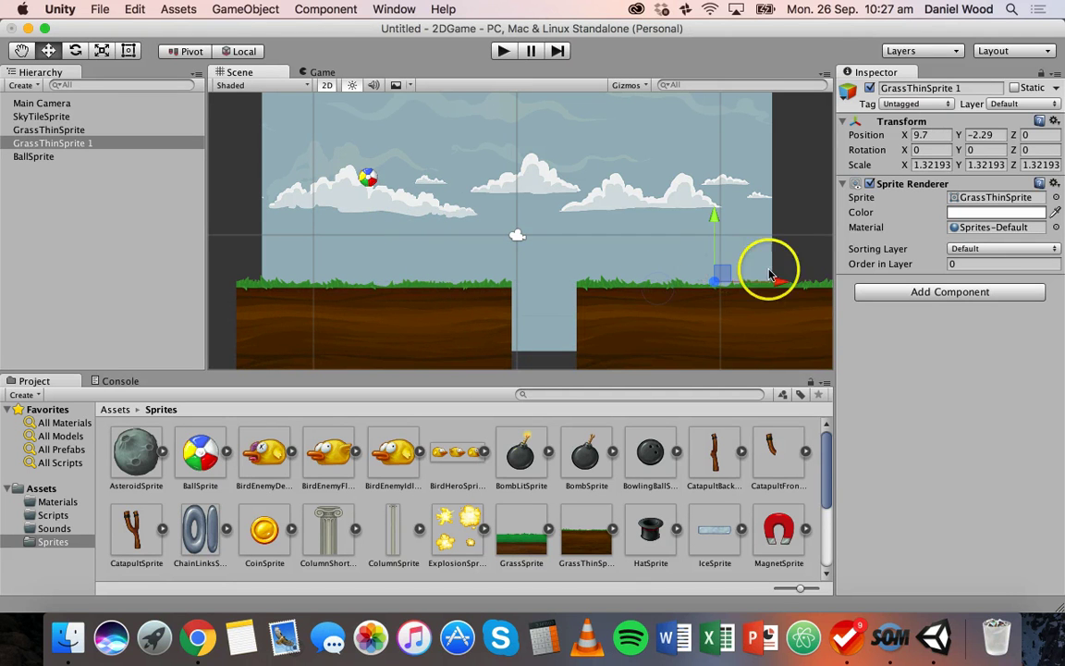
{"action": "left_click_drag", "start_coordinate": [781, 285], "coordinate": [719, 286]}
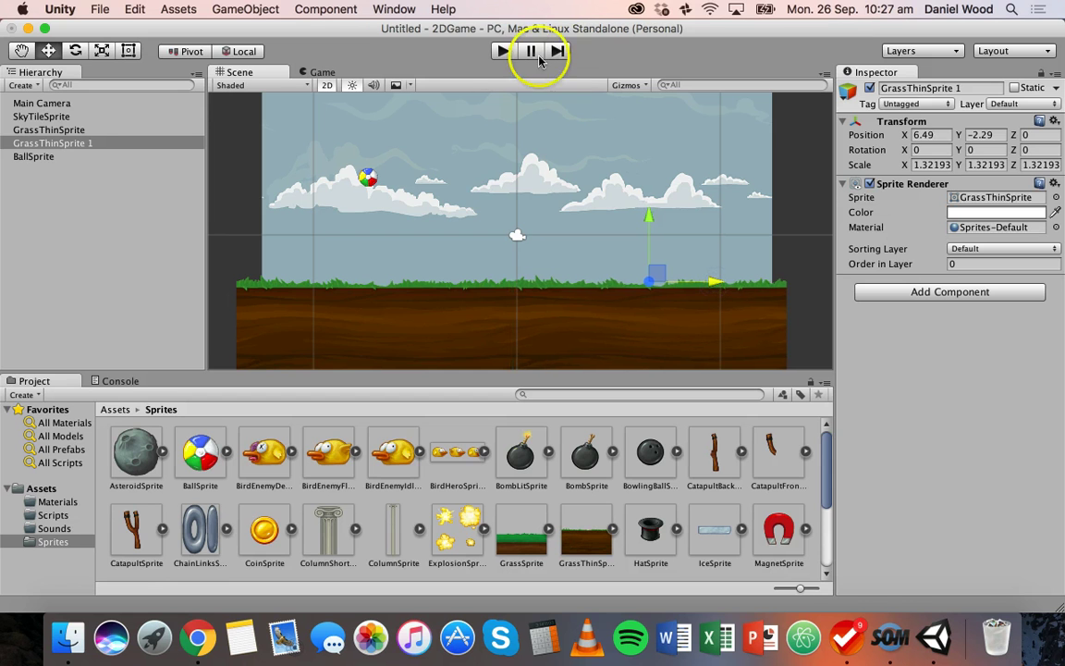
{"action": "left_click", "coordinate": [502, 52]}
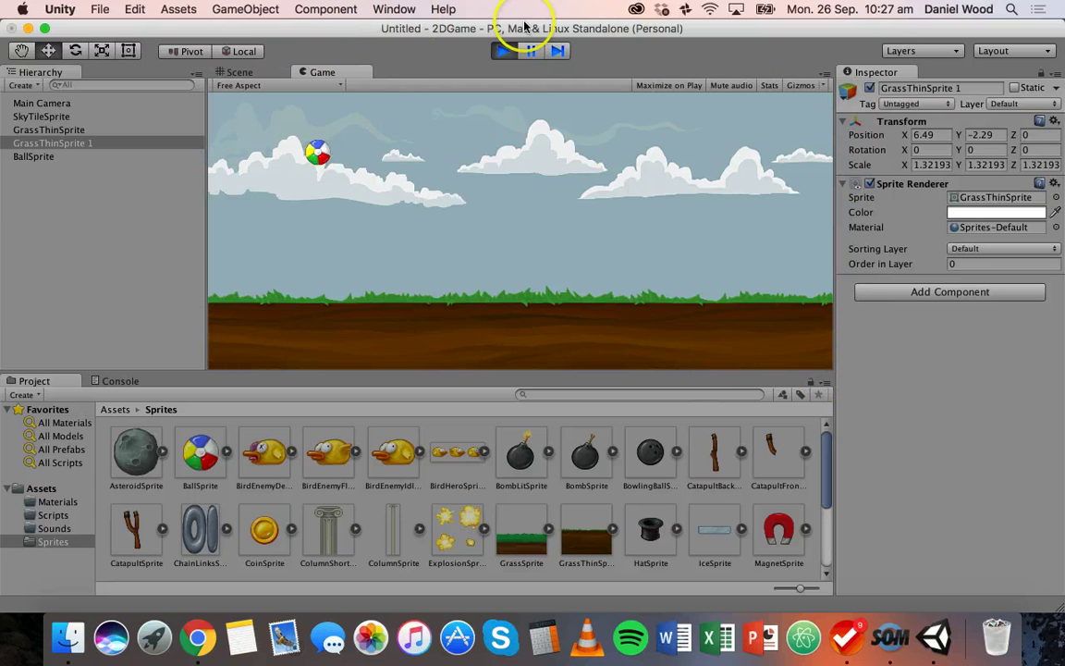
Step: Stop play mode and zoom in on the Scene view
{"action": "left_click", "coordinate": [502, 52]}
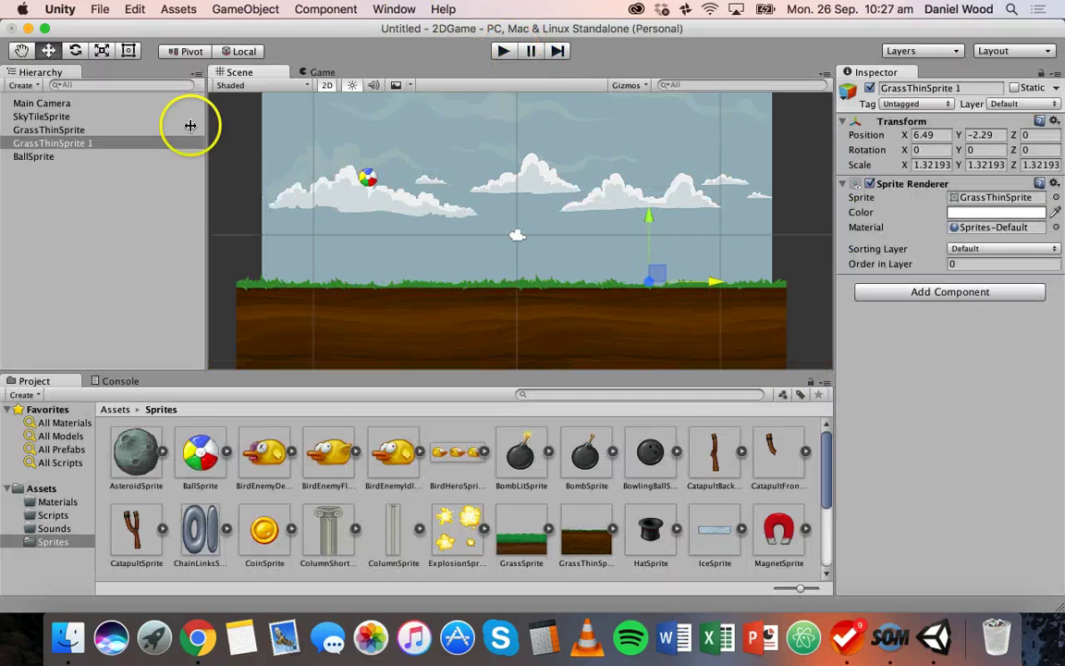
{"action": "scroll", "coordinate": [351, 194], "scroll_direction": "up", "scroll_amount": 5}
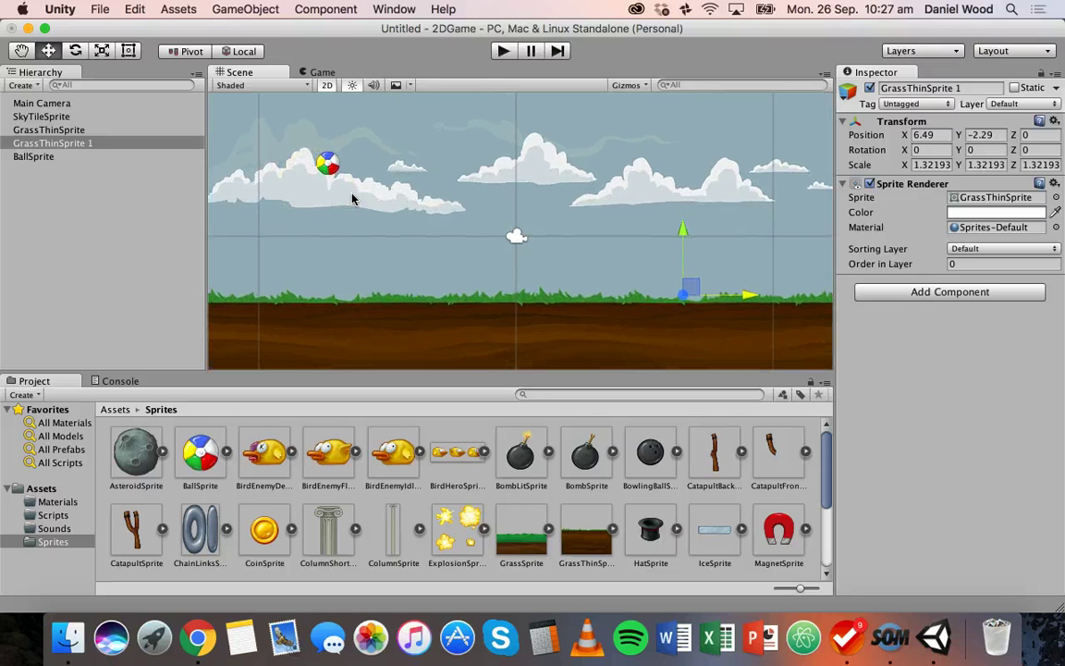